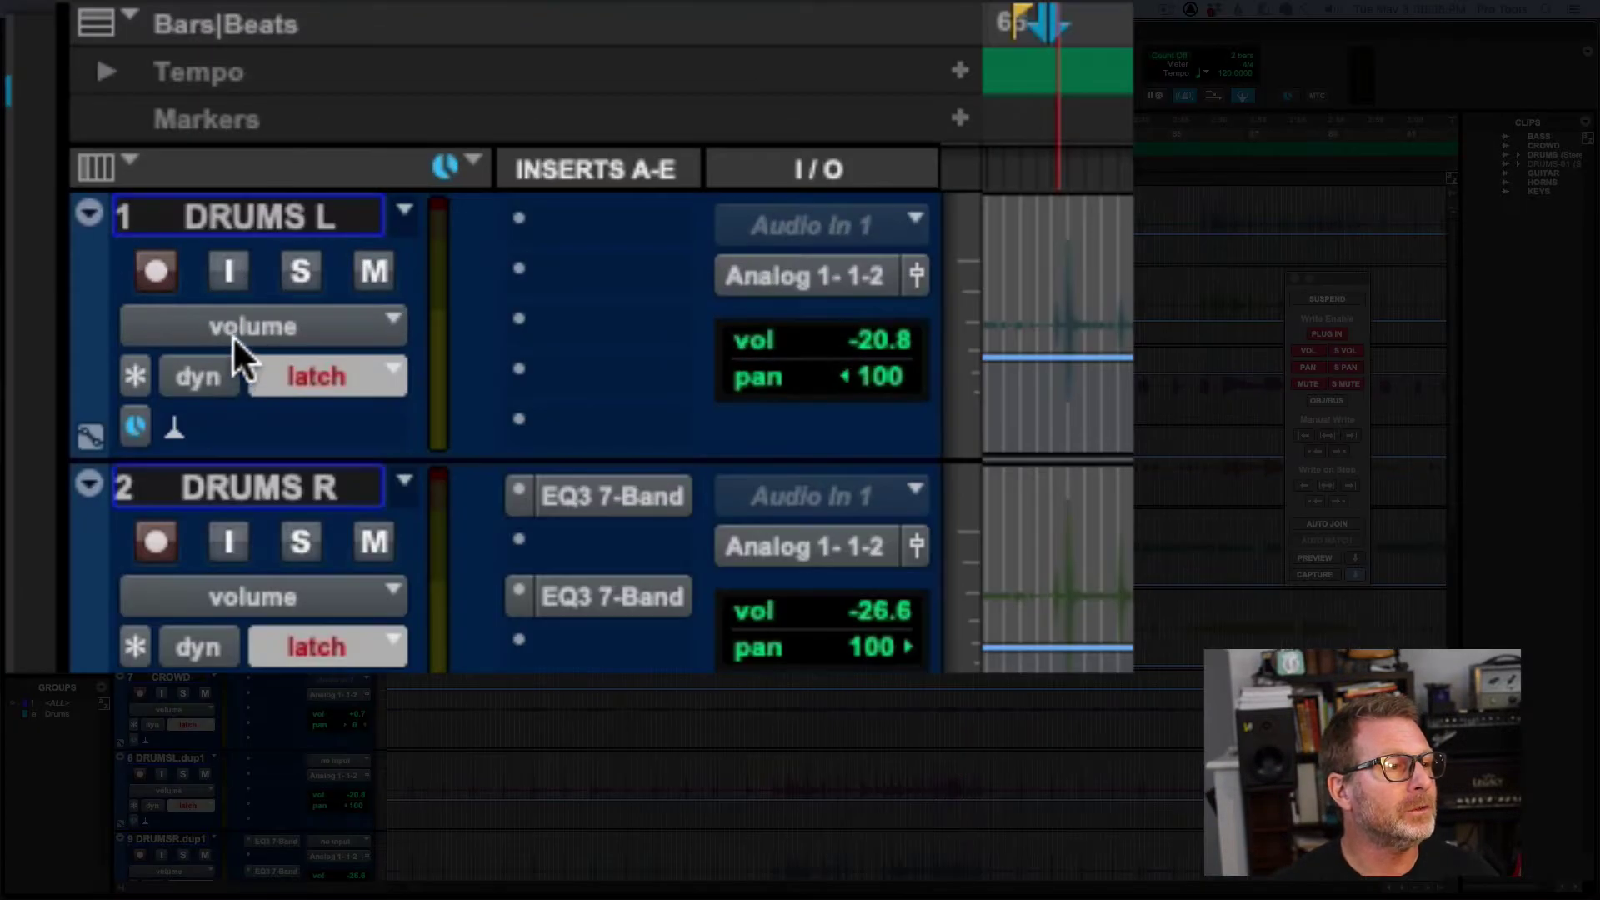
Switch the drum tracks' view to waveform, then back to volume automation
{"action": "left_click", "coordinate": [167, 225]}
{"action": "left_click", "coordinate": [244, 285]}
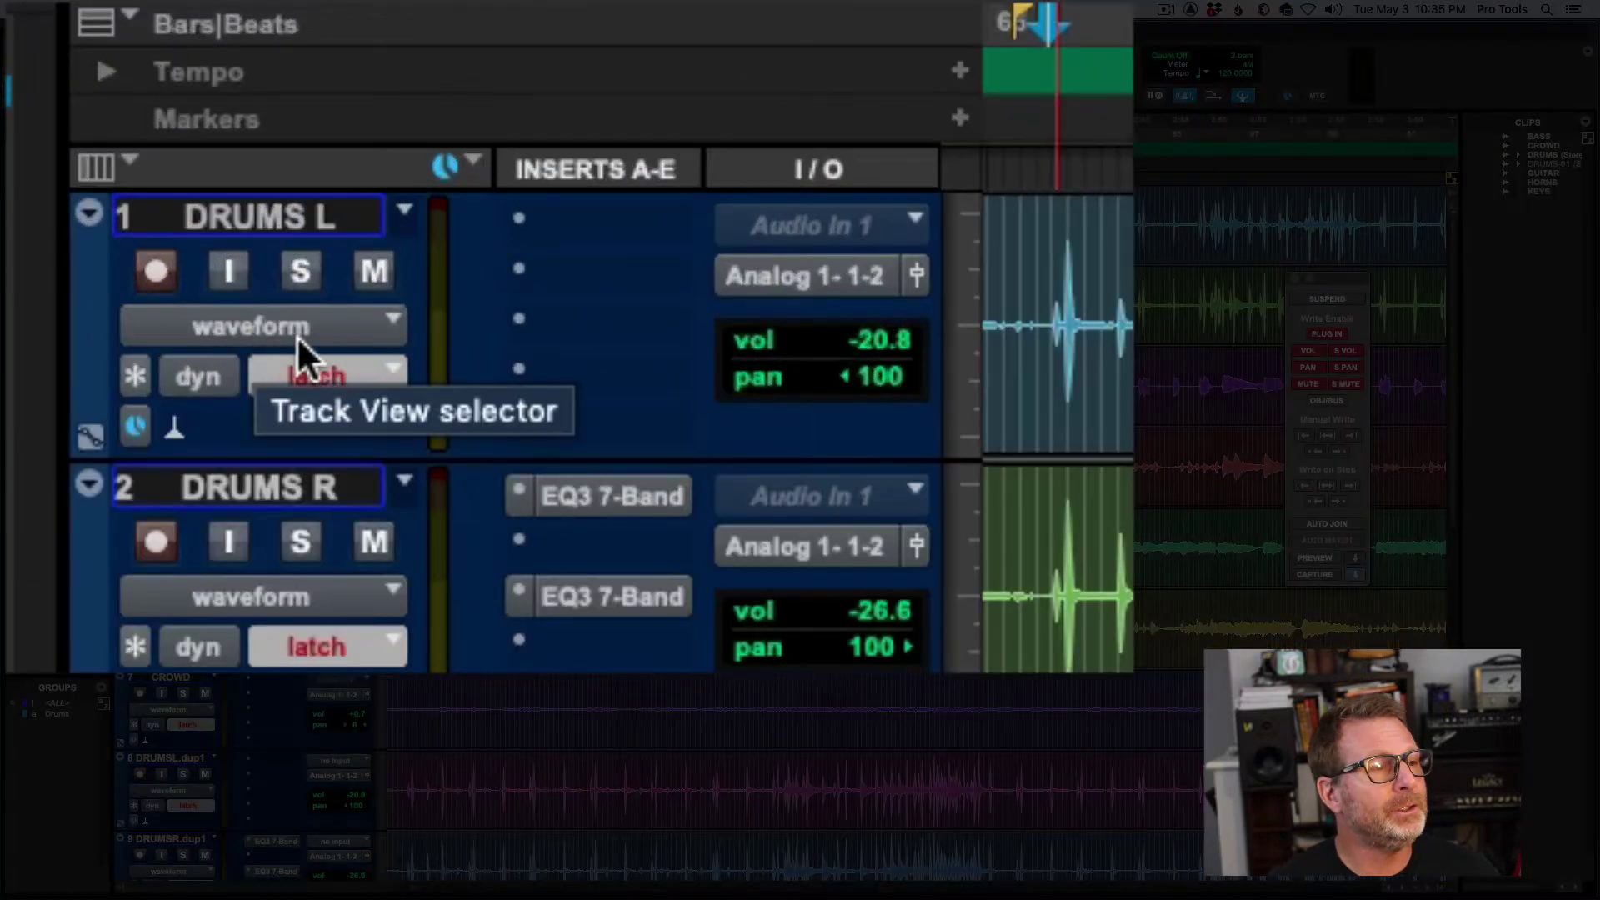
{"action": "left_click", "coordinate": [260, 325]}
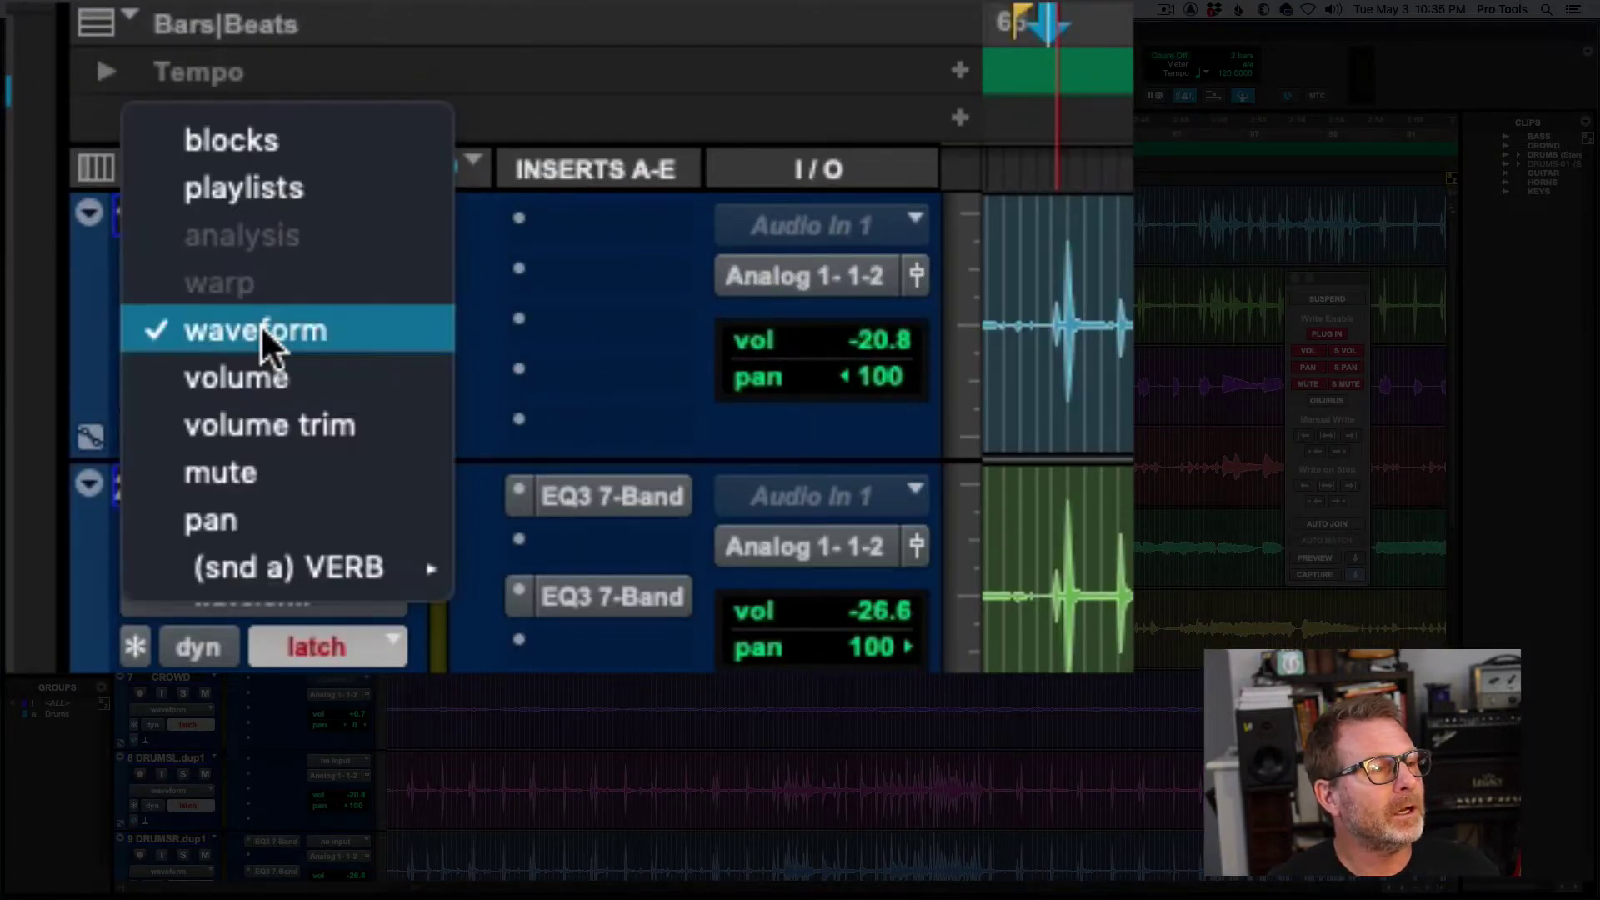
{"action": "left_click", "coordinate": [260, 376]}
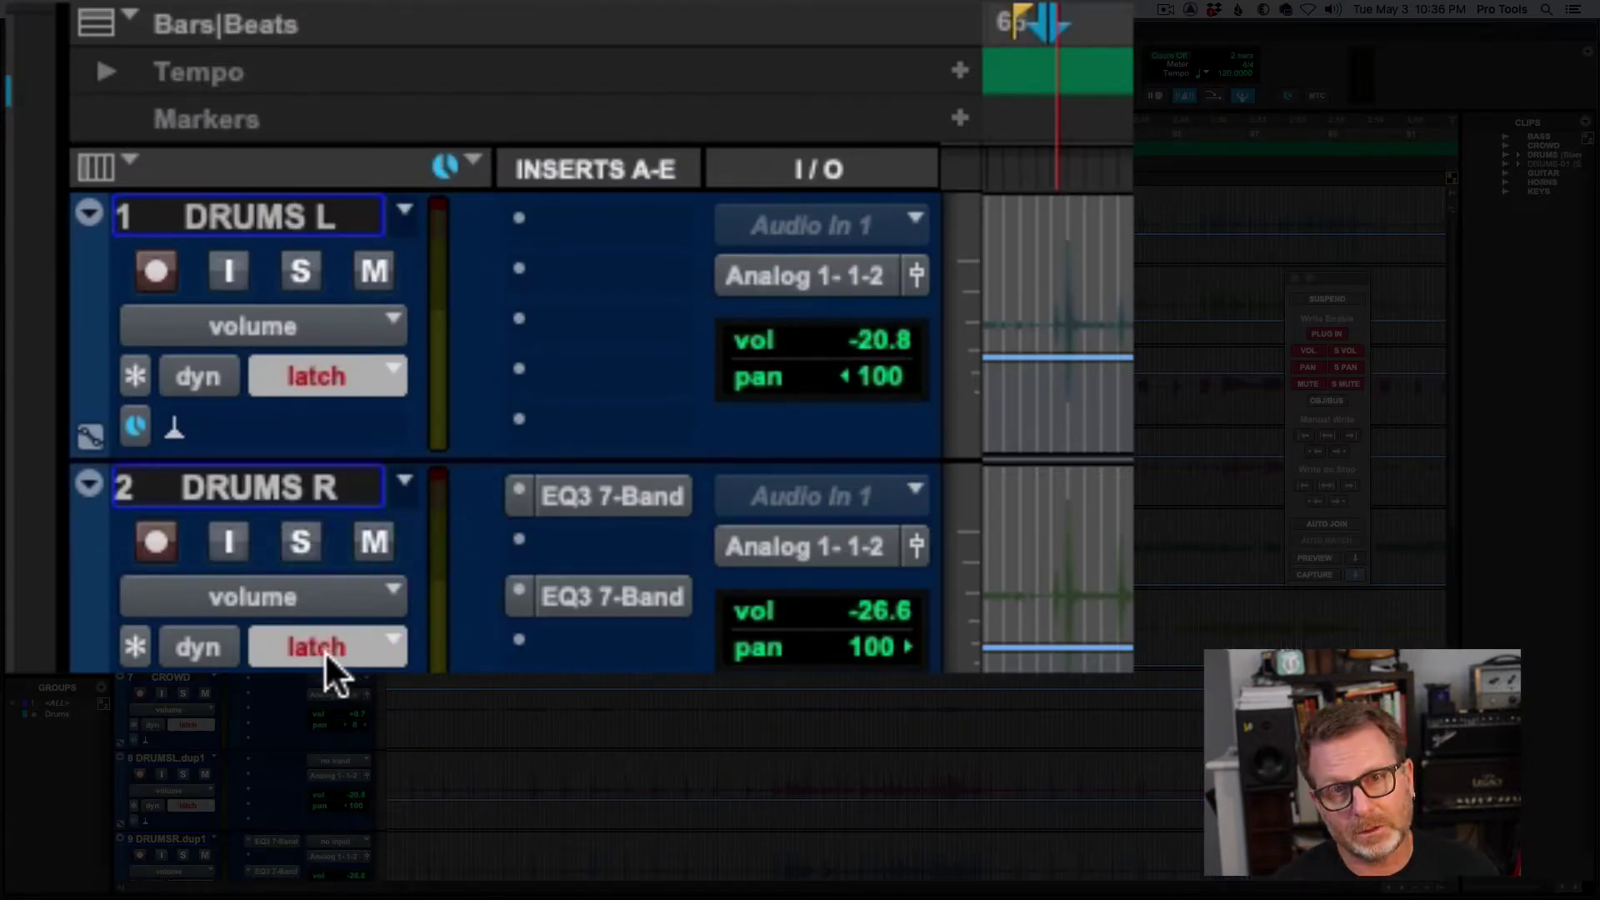
Keep DRUMS R in Latch mode and set the playback start in its timeline
{"action": "left_click", "coordinate": [324, 649]}
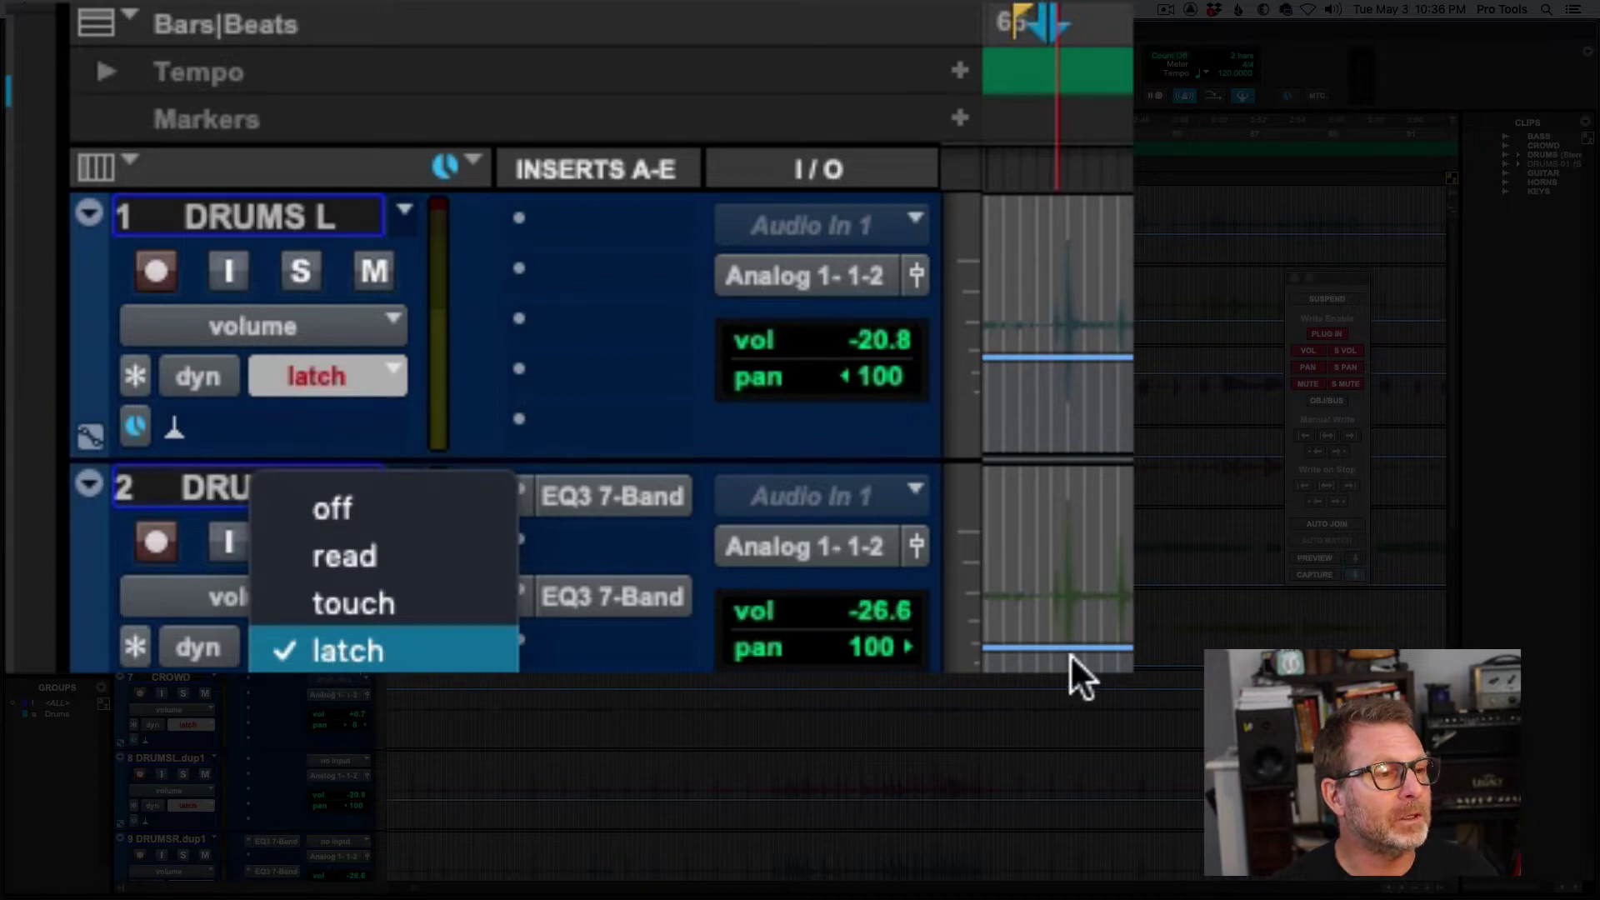
{"action": "left_click", "coordinate": [1048, 658]}
{"action": "left_click", "coordinate": [1034, 663]}
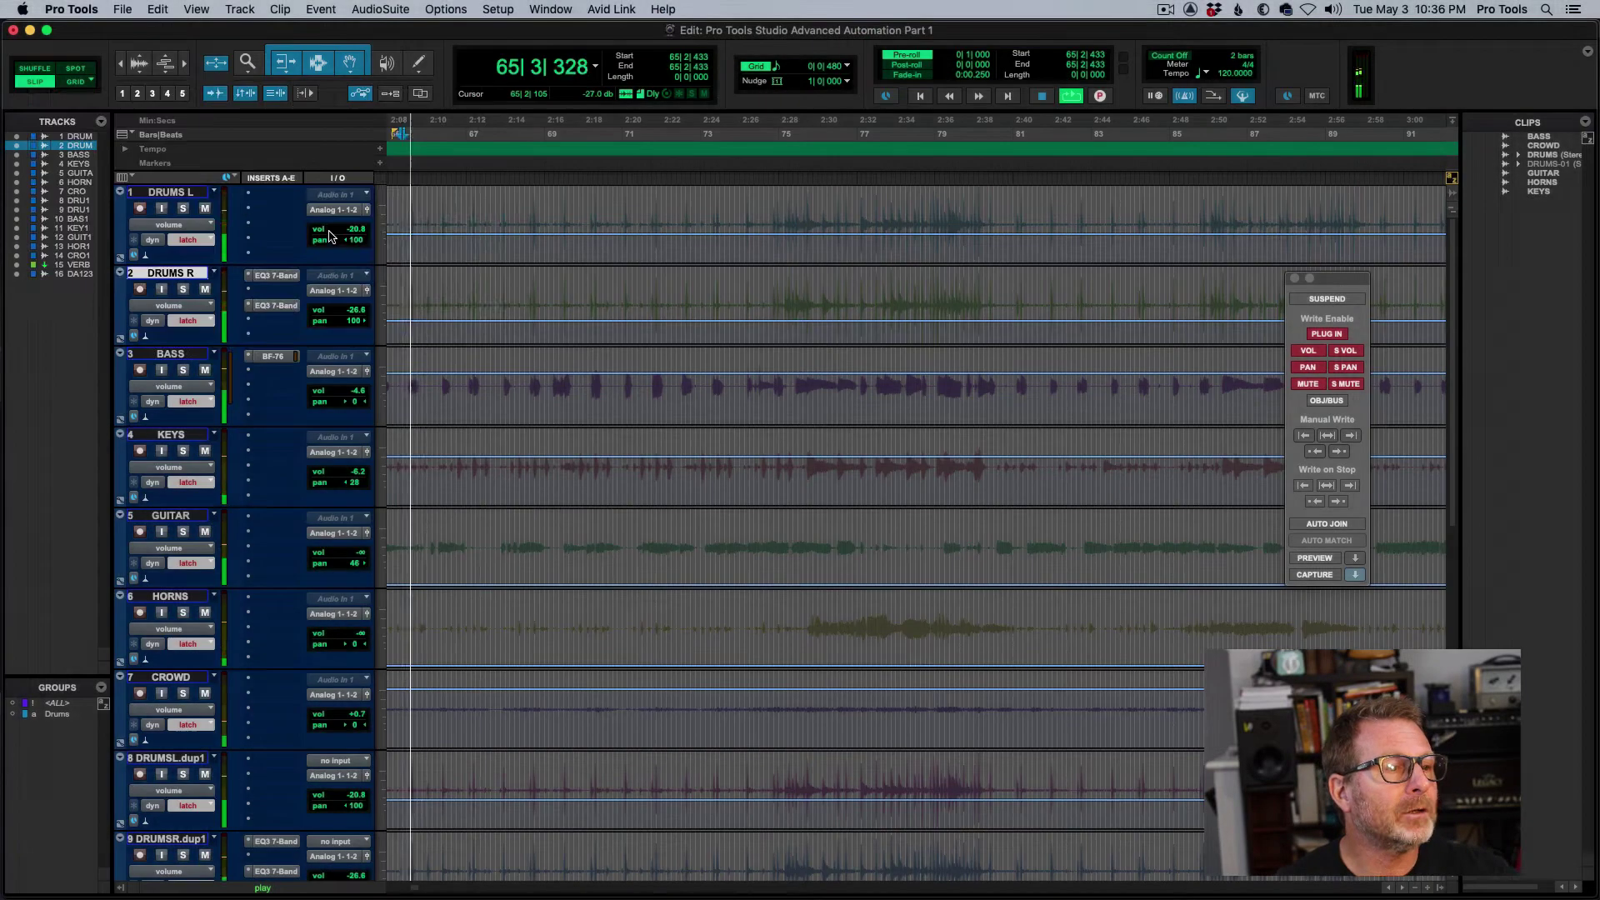
During playback, ride DRUMS L to -11.2, DRUMS R to -31.9, BASS -1.3, KEYS -2.1
{"action": "left_click", "coordinate": [795, 358]}
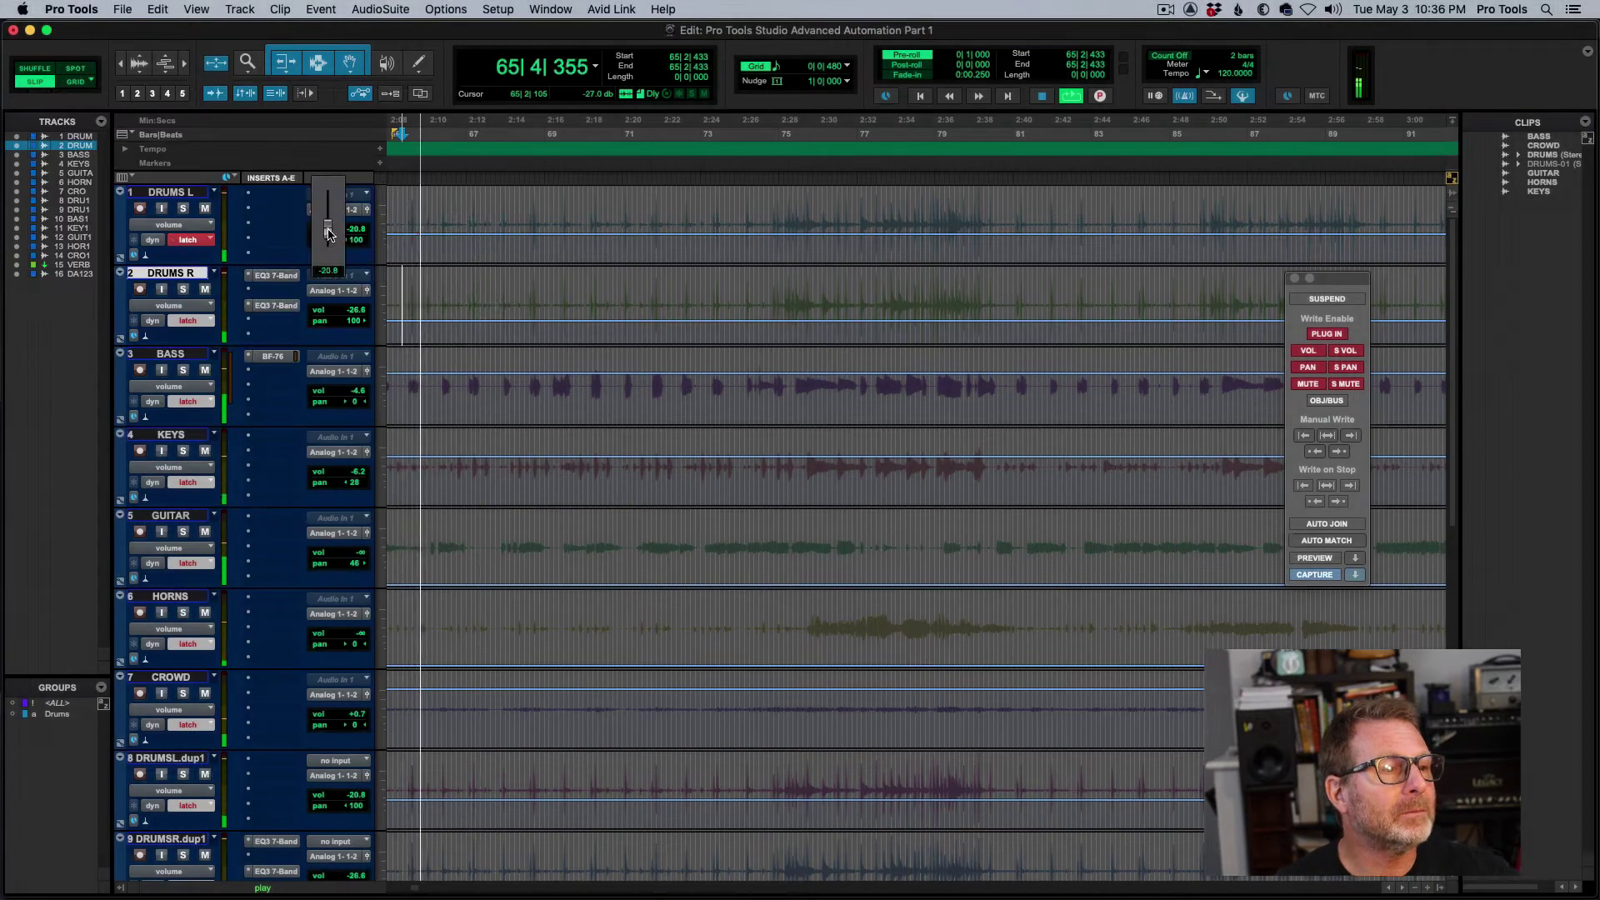
{"action": "left_click_drag", "start_coordinate": [328, 233], "coordinate": [328, 223]}
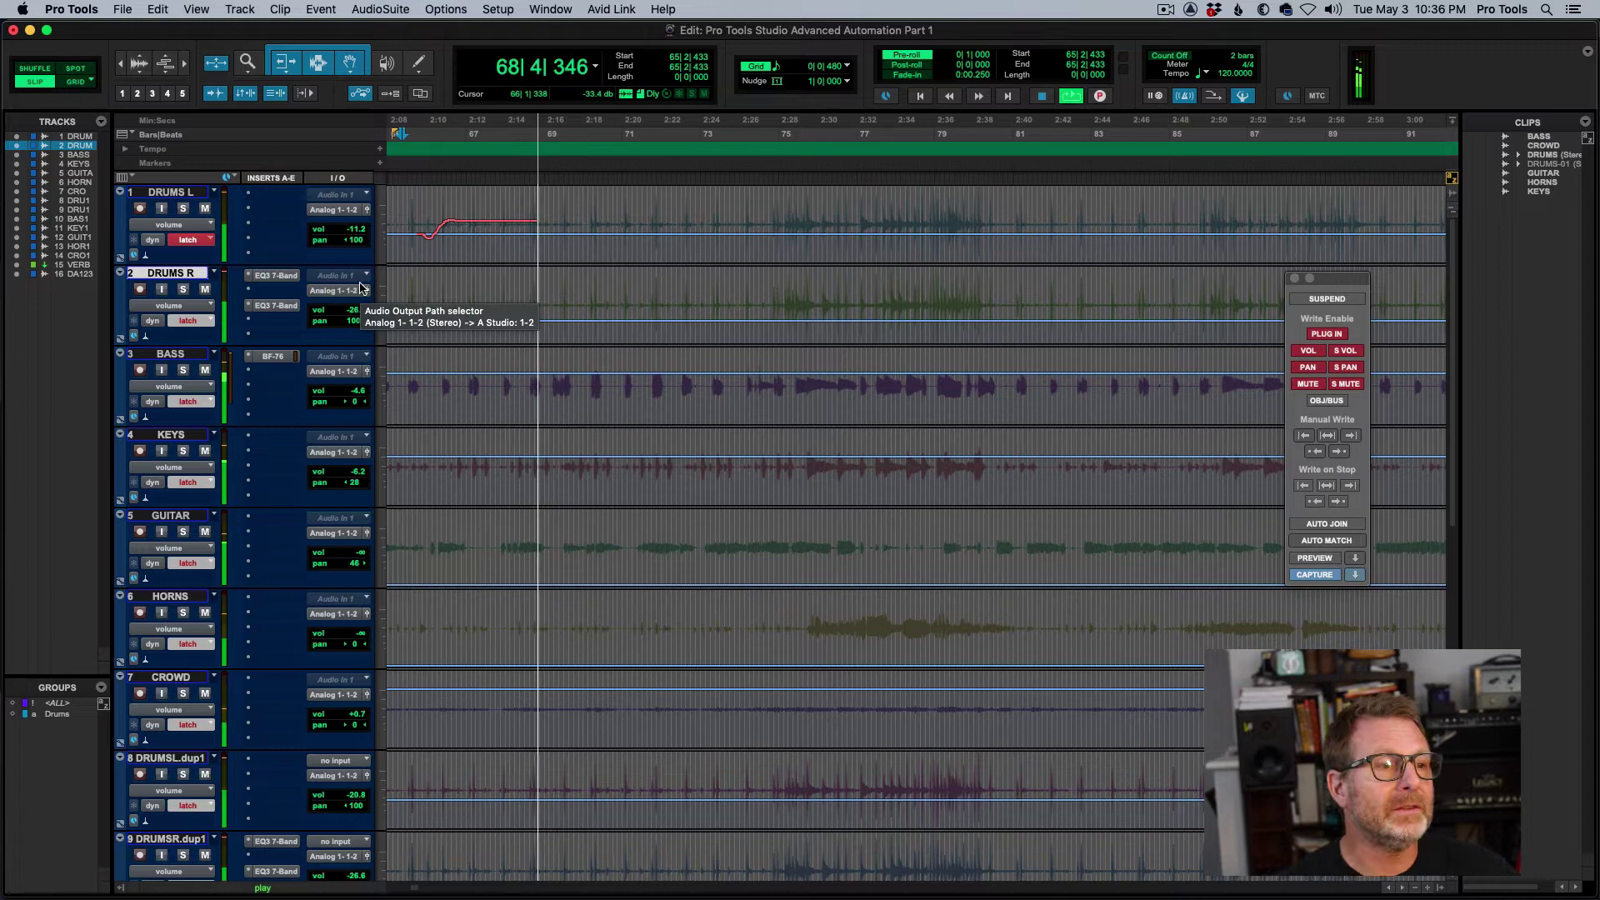
{"action": "left_click_drag", "start_coordinate": [331, 310], "coordinate": [331, 320]}
{"action": "left_click_drag", "start_coordinate": [334, 390], "coordinate": [336, 384]}
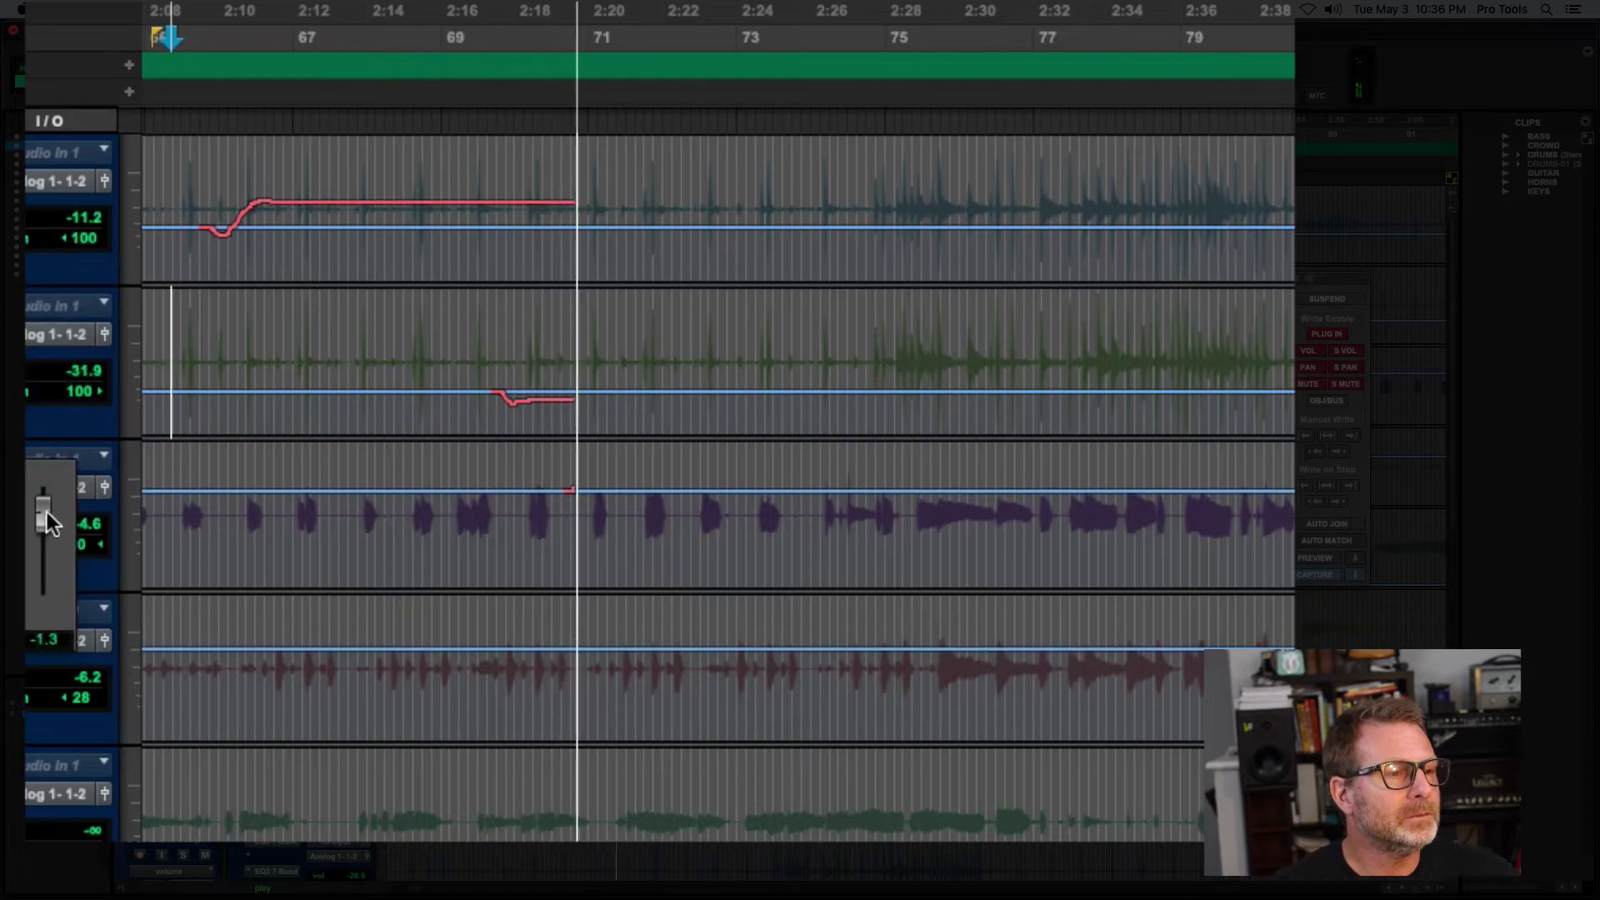
{"action": "left_click_drag", "start_coordinate": [47, 511], "coordinate": [46, 517]}
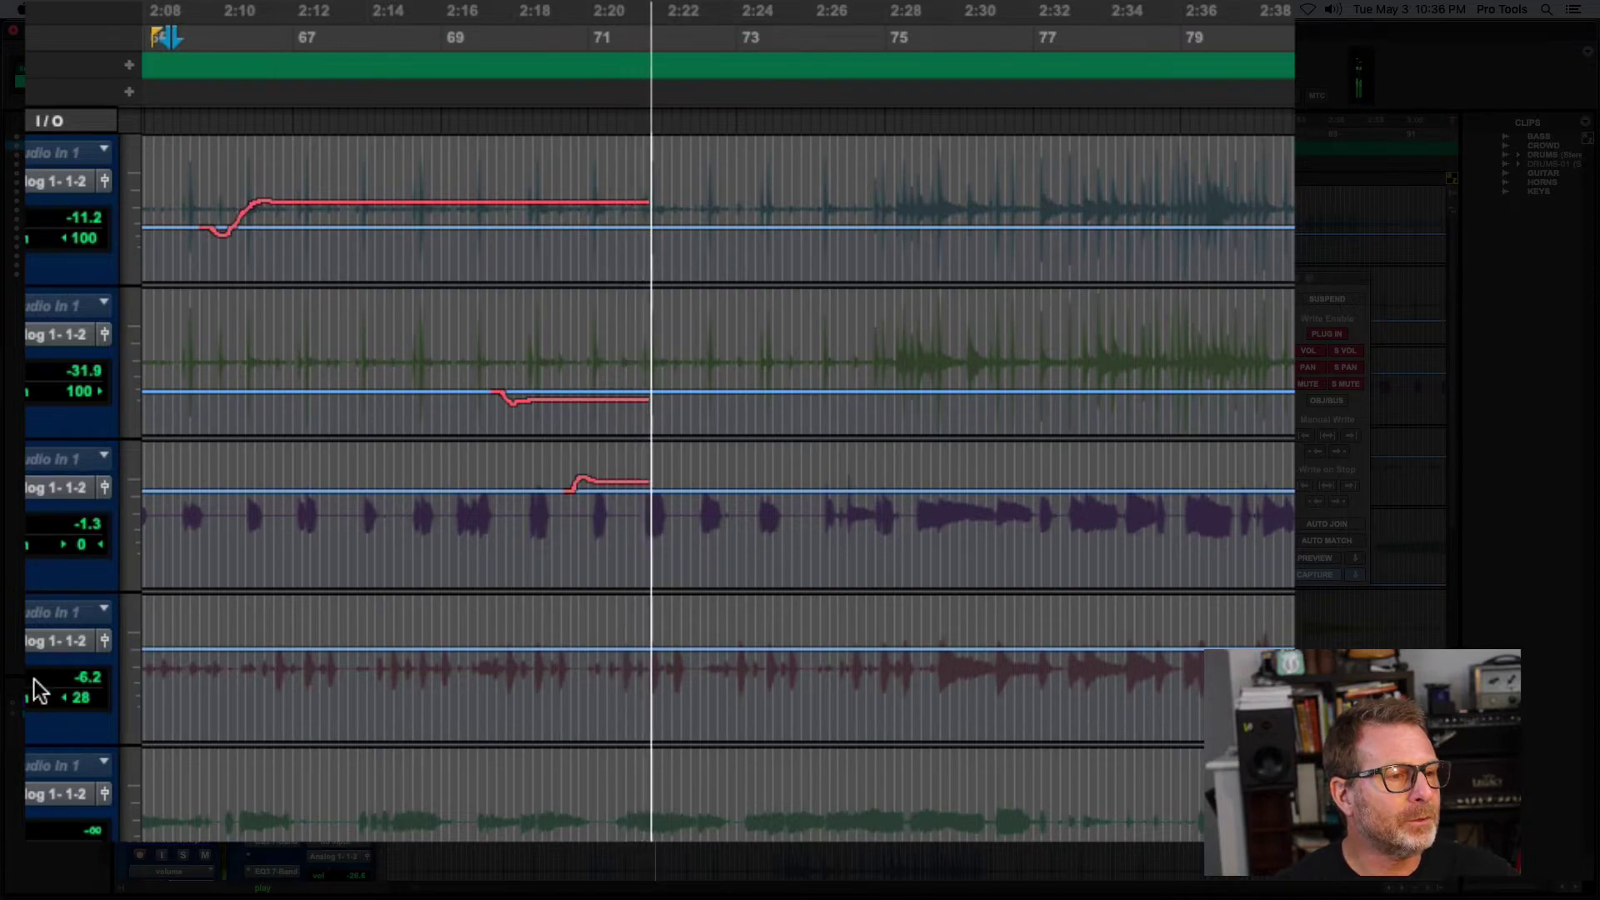
{"action": "left_click_drag", "start_coordinate": [33, 678], "coordinate": [38, 670]}
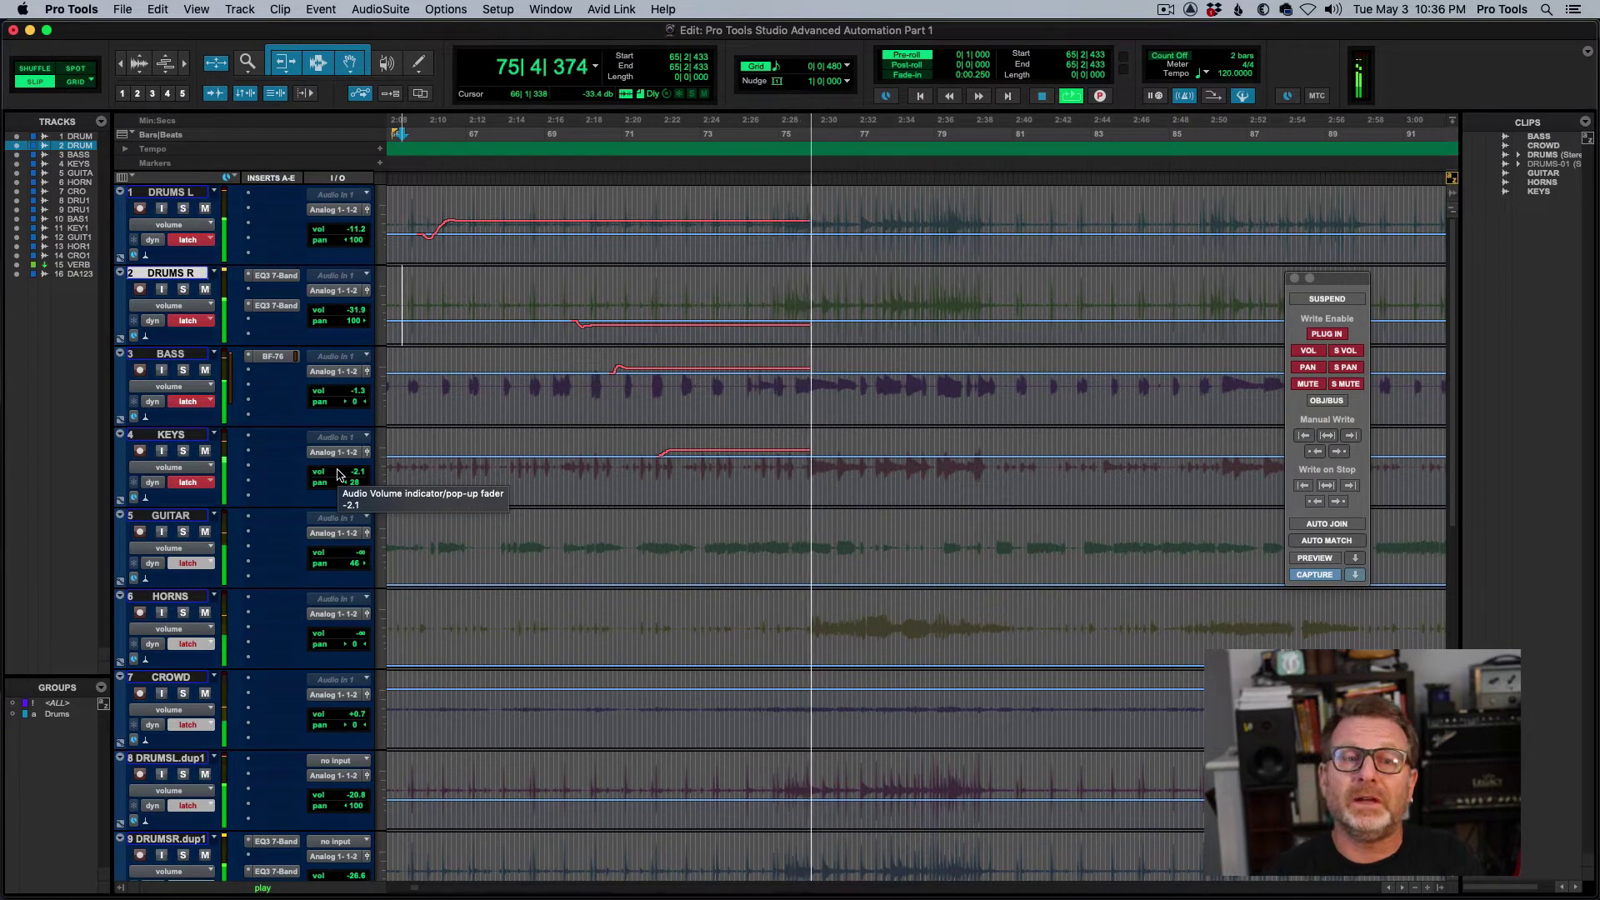
Dip GUITAR, zoom the timeline out, bring HORNS up to -22.8, and lower CROWD
{"action": "left_click_drag", "start_coordinate": [338, 474], "coordinate": [326, 532]}
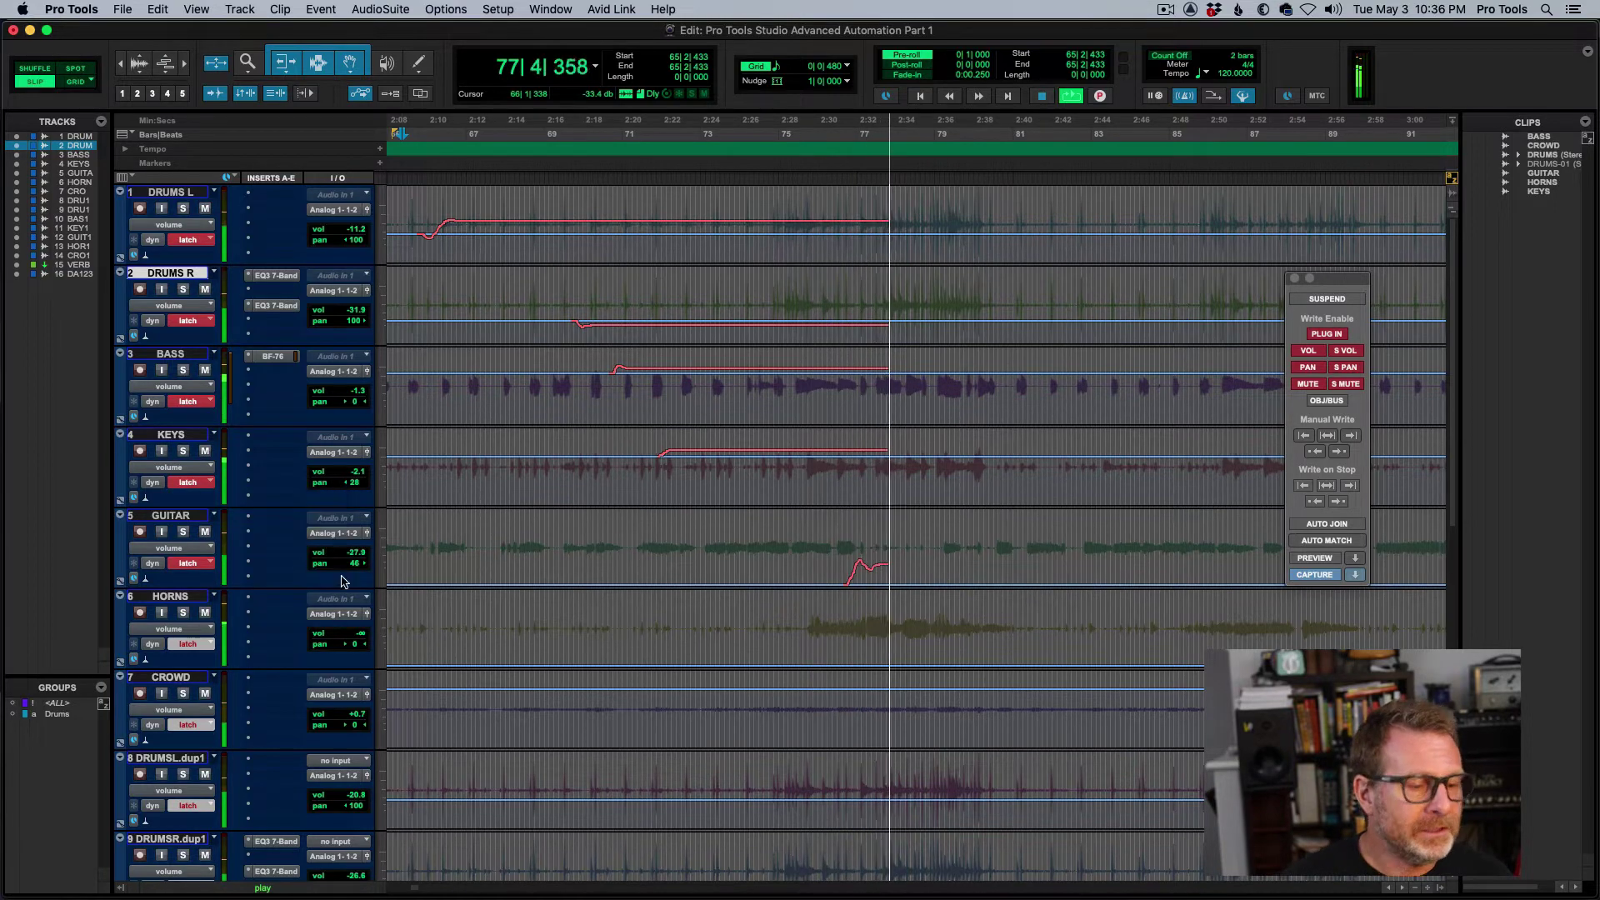
{"action": "key", "text": "super+bracketleft"}
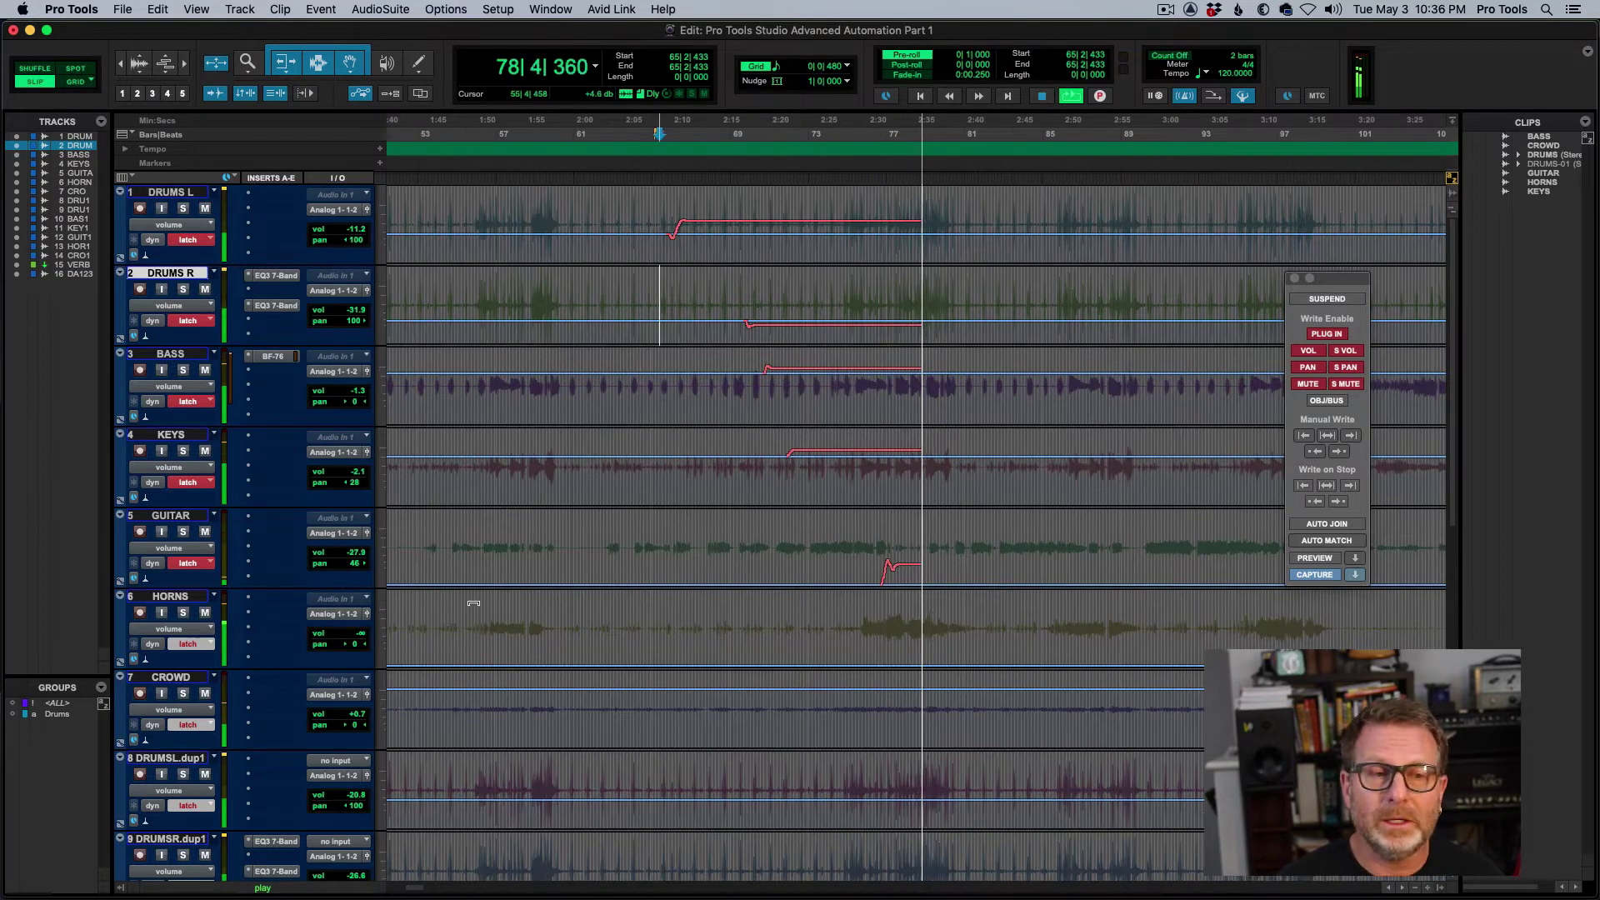
{"action": "left_click_drag", "start_coordinate": [353, 635], "coordinate": [350, 608]}
{"action": "left_click_drag", "start_coordinate": [350, 715], "coordinate": [350, 730]}
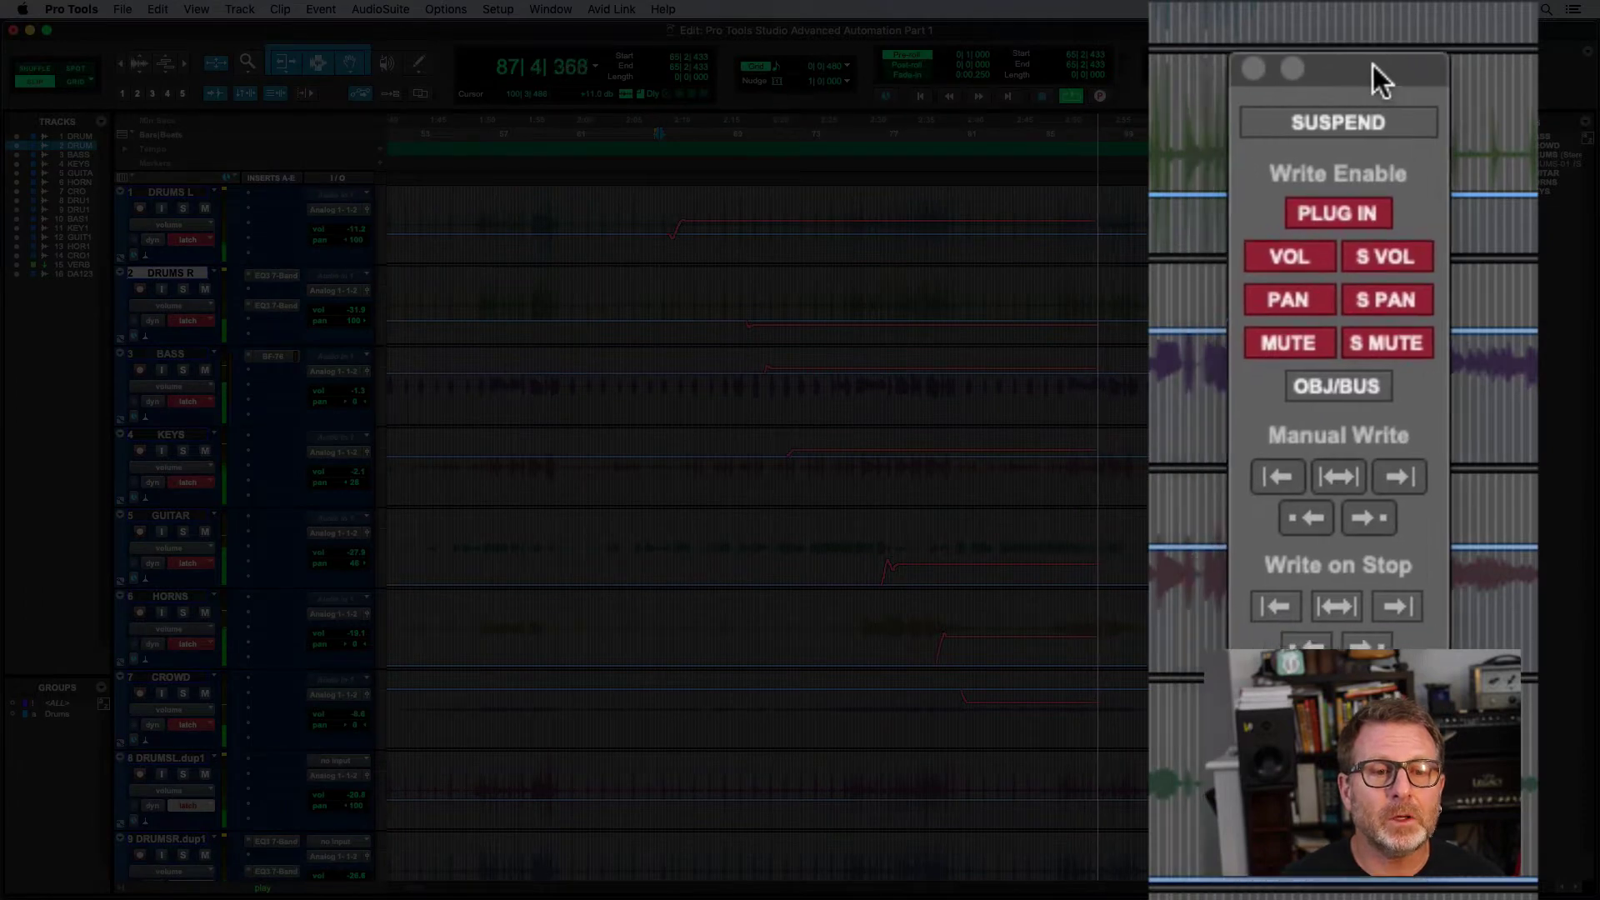
From the Automation window, write each track's current volume back to the session start
{"action": "left_click", "coordinate": [548, 10]}
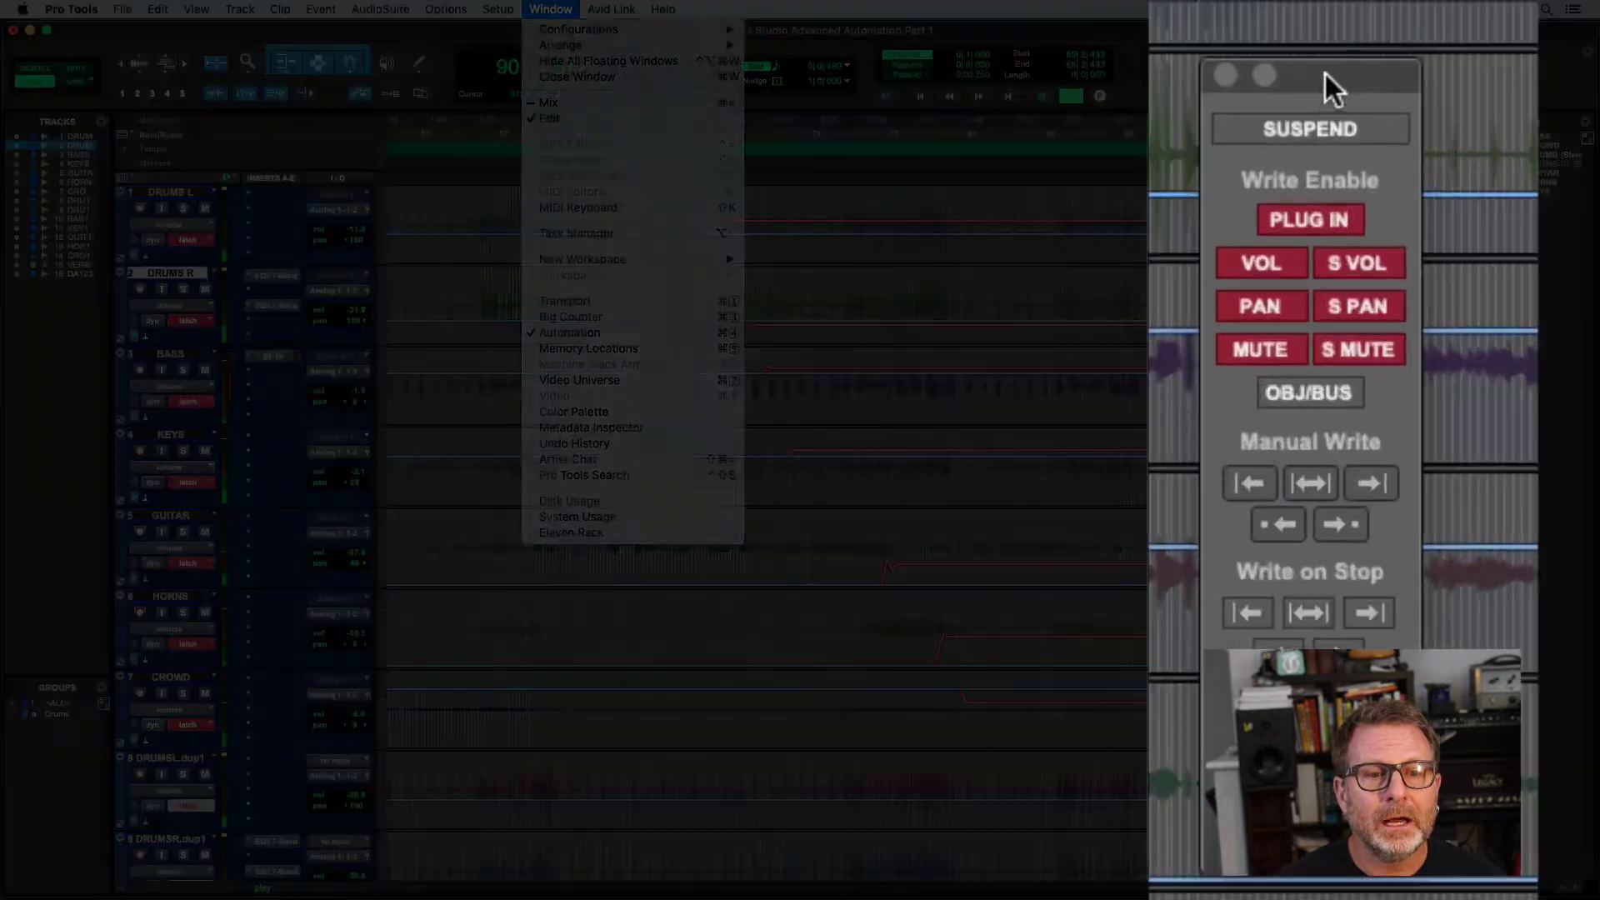
{"action": "left_click", "coordinate": [1335, 273]}
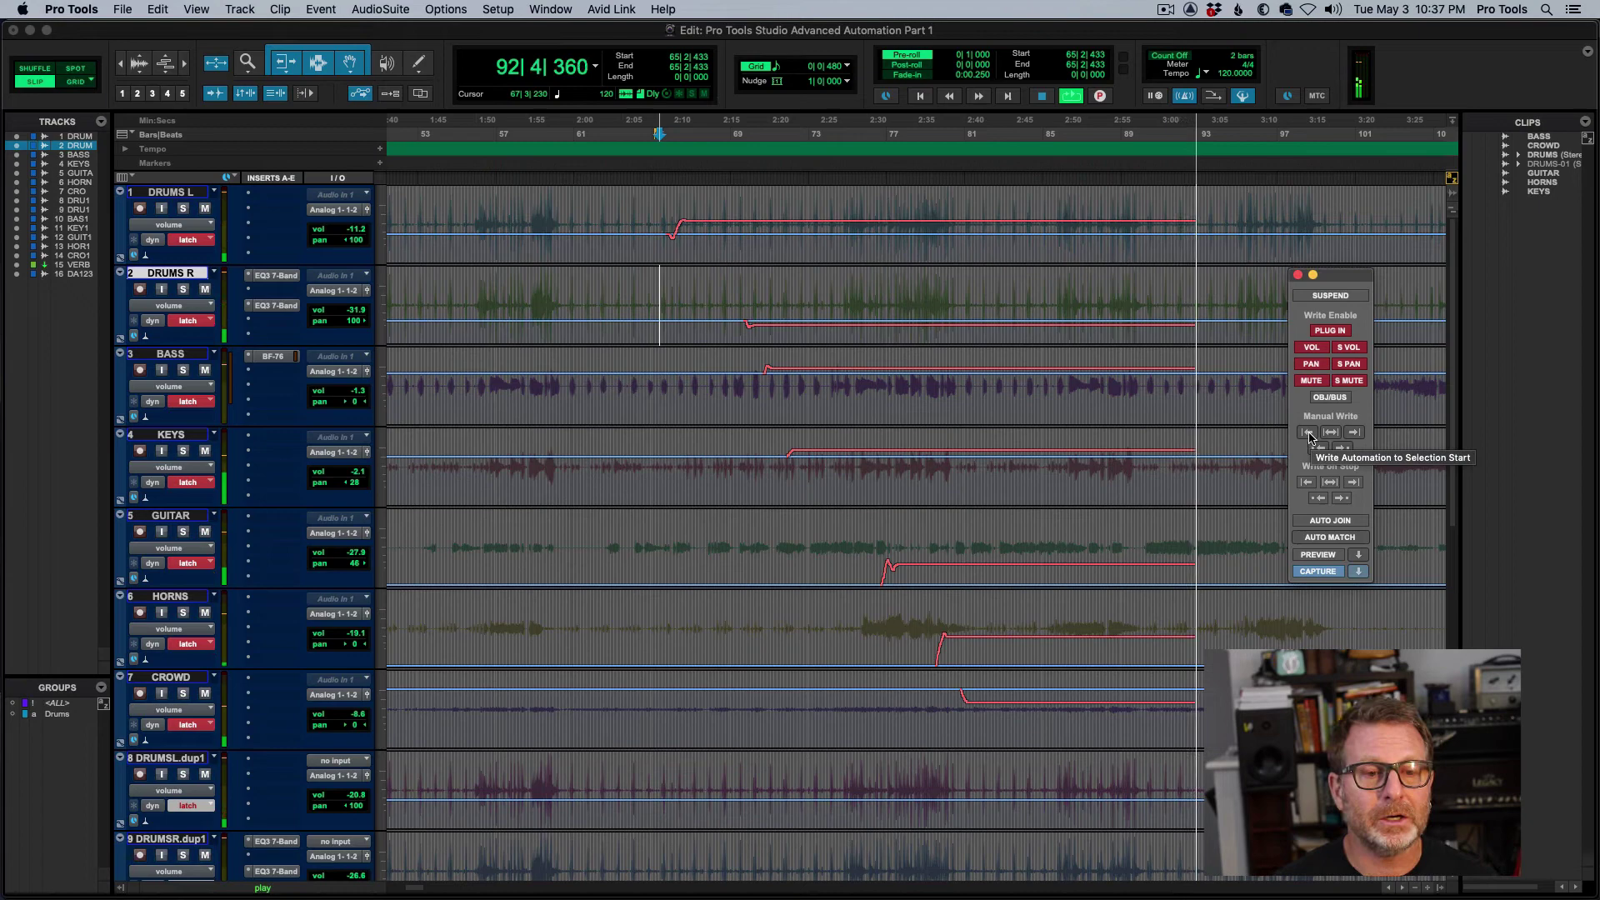
{"action": "left_click", "coordinate": [1308, 433]}
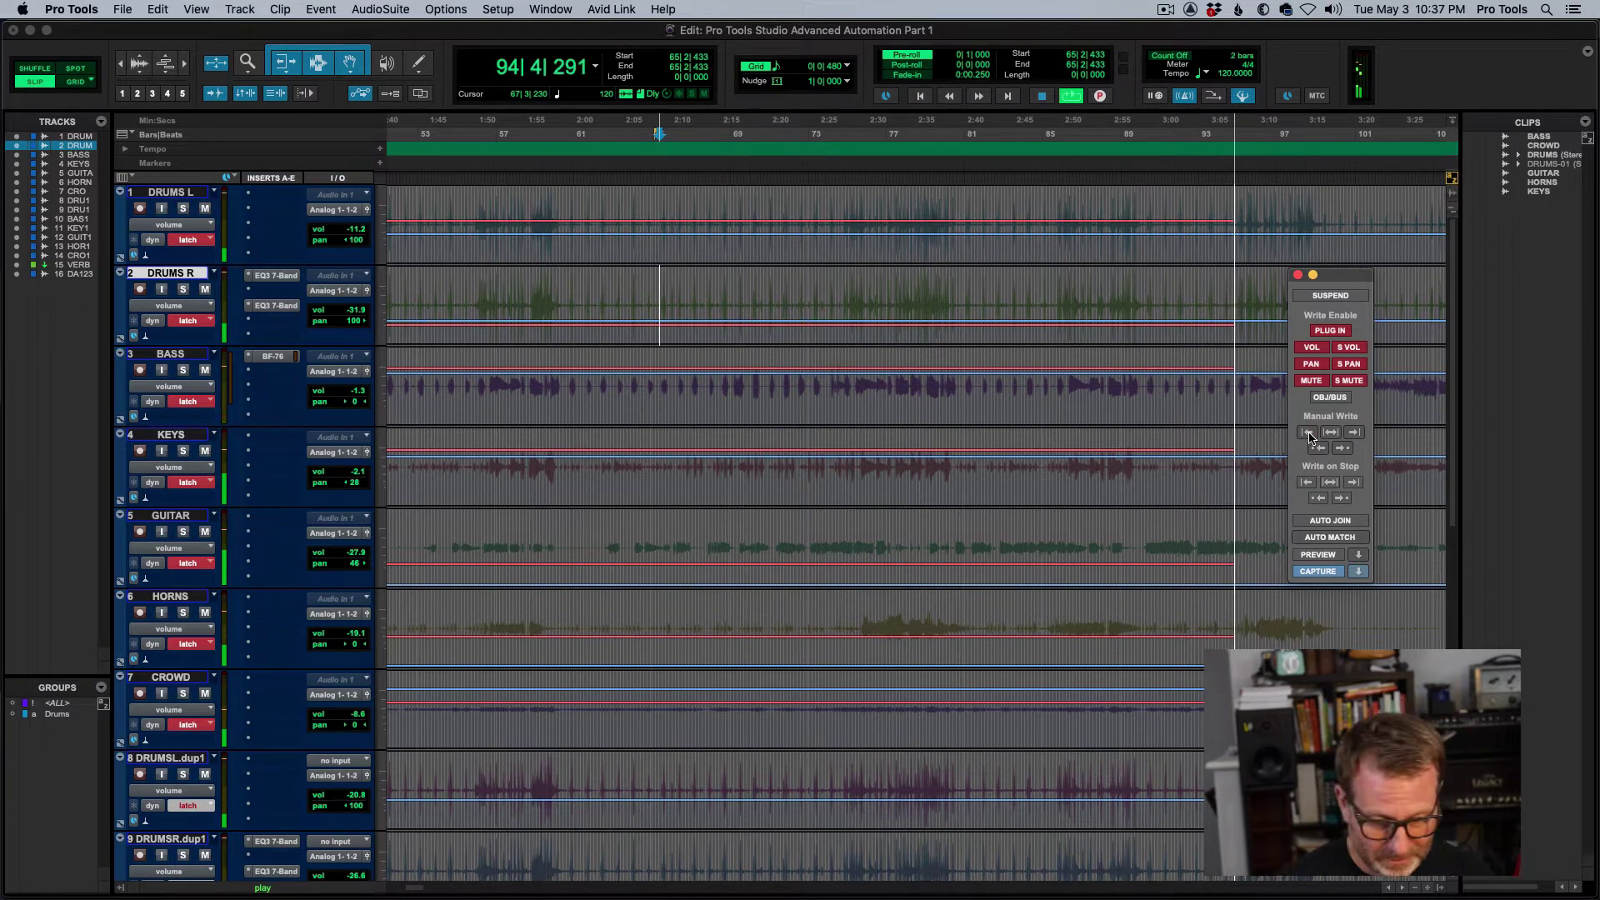
{"action": "left_click", "coordinate": [1341, 449]}
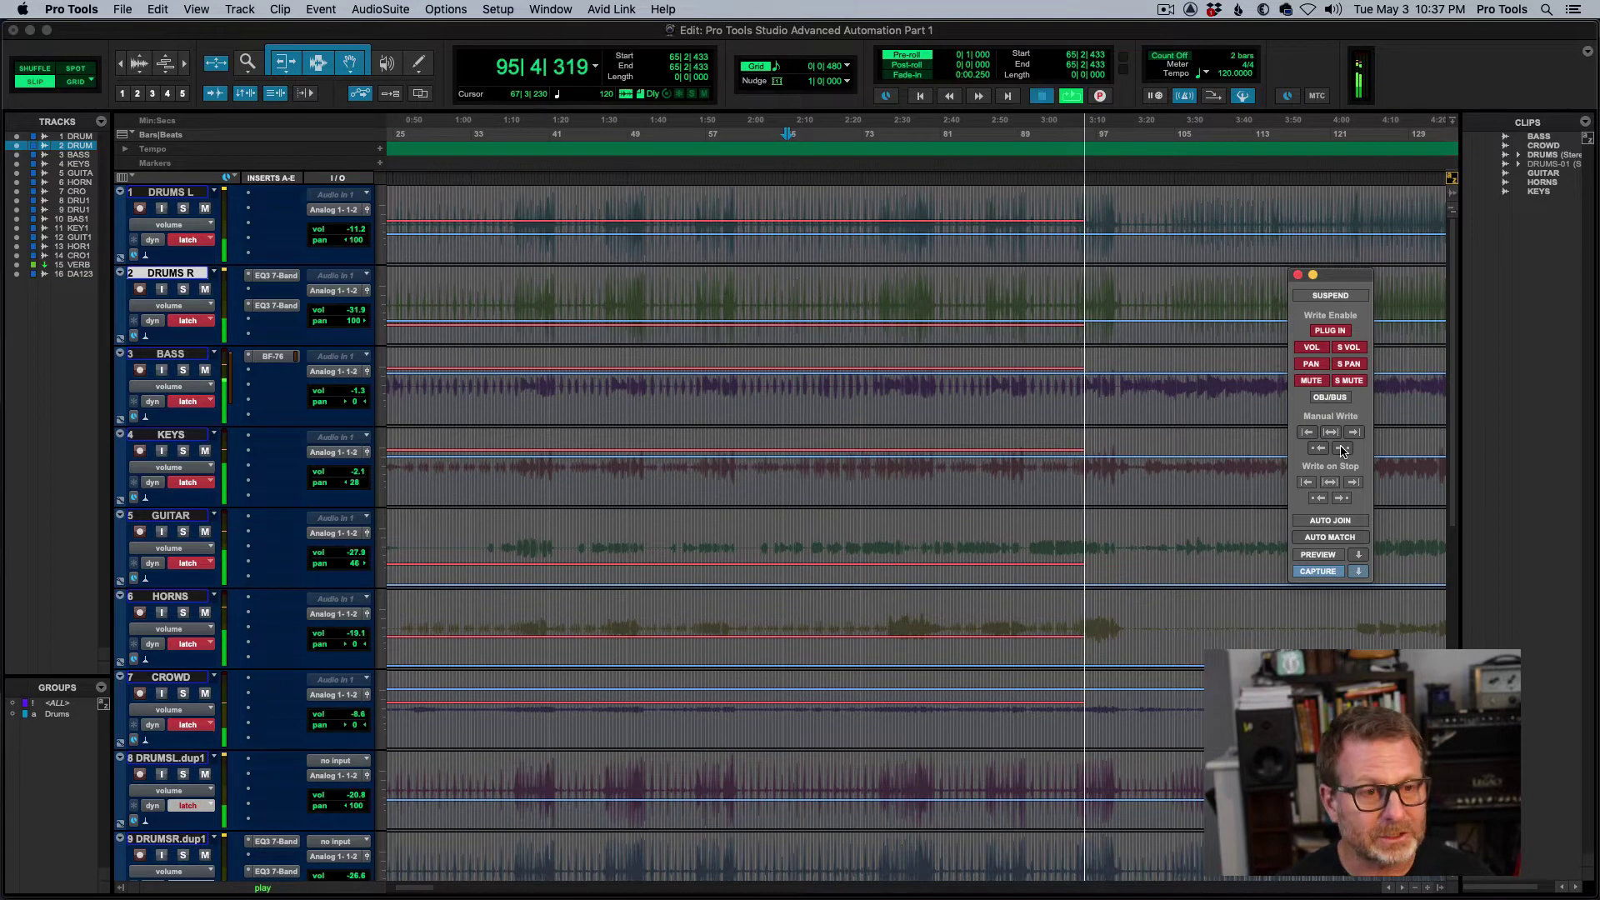
Stop, return to the session start and replay from the beginning
{"action": "key", "text": "space"}
{"action": "key", "text": "Return"}
{"action": "key", "text": "space"}
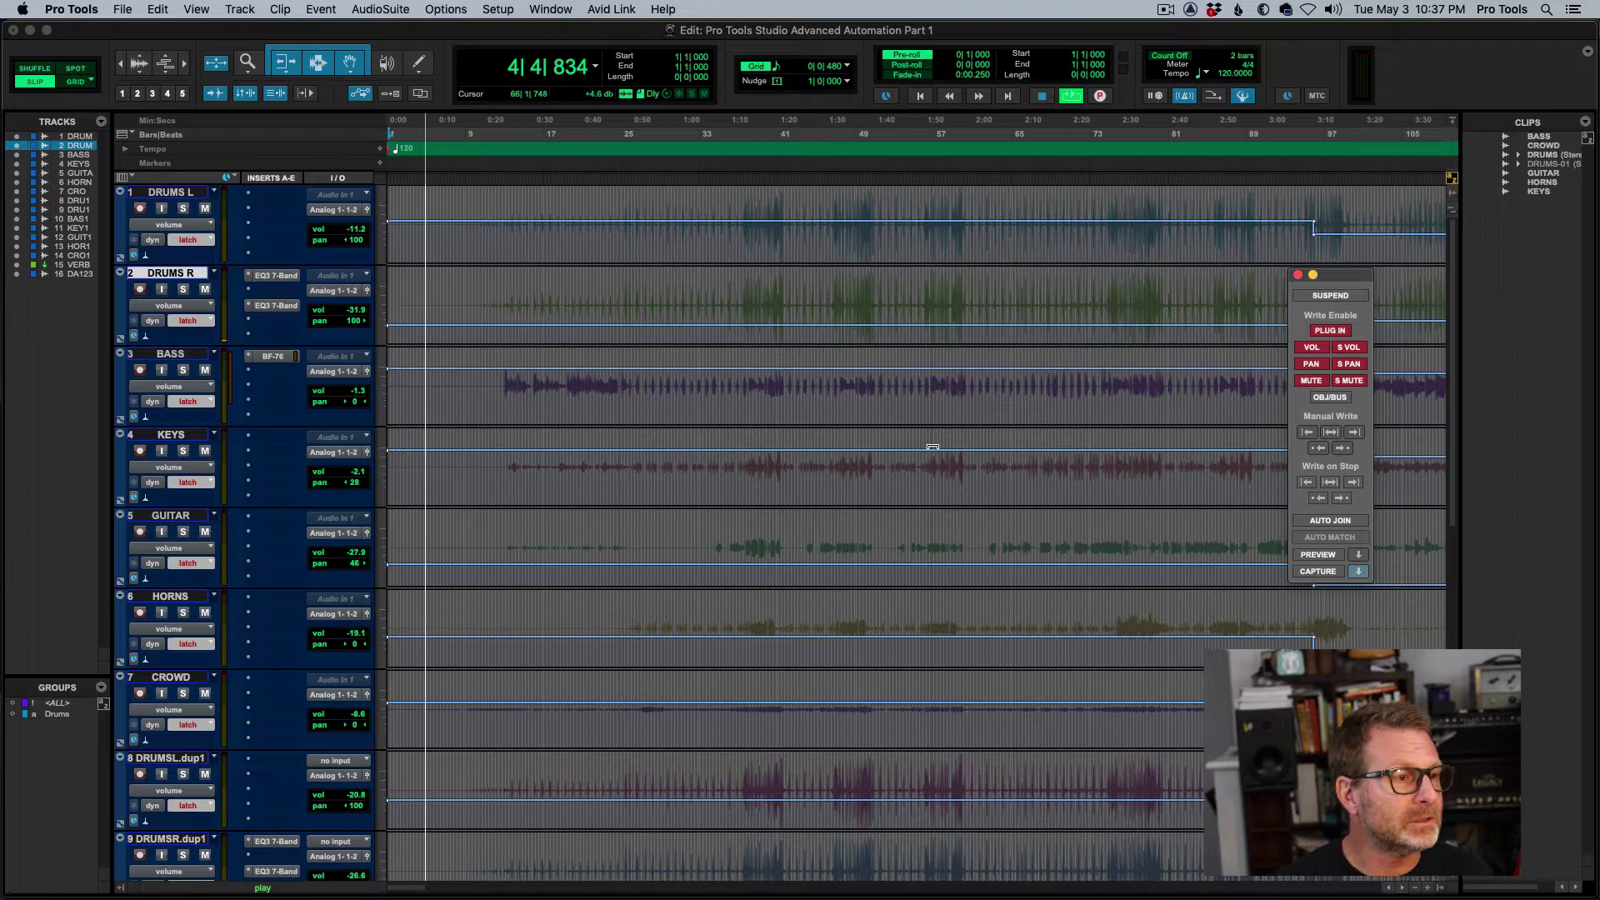
Latch KEYS up, DRUMS R -28.8, DRUMS L -16.4, GUITAR -30.3, HORNS down, CROWD up, then stop
{"action": "left_click_drag", "start_coordinate": [346, 477], "coordinate": [348, 471]}
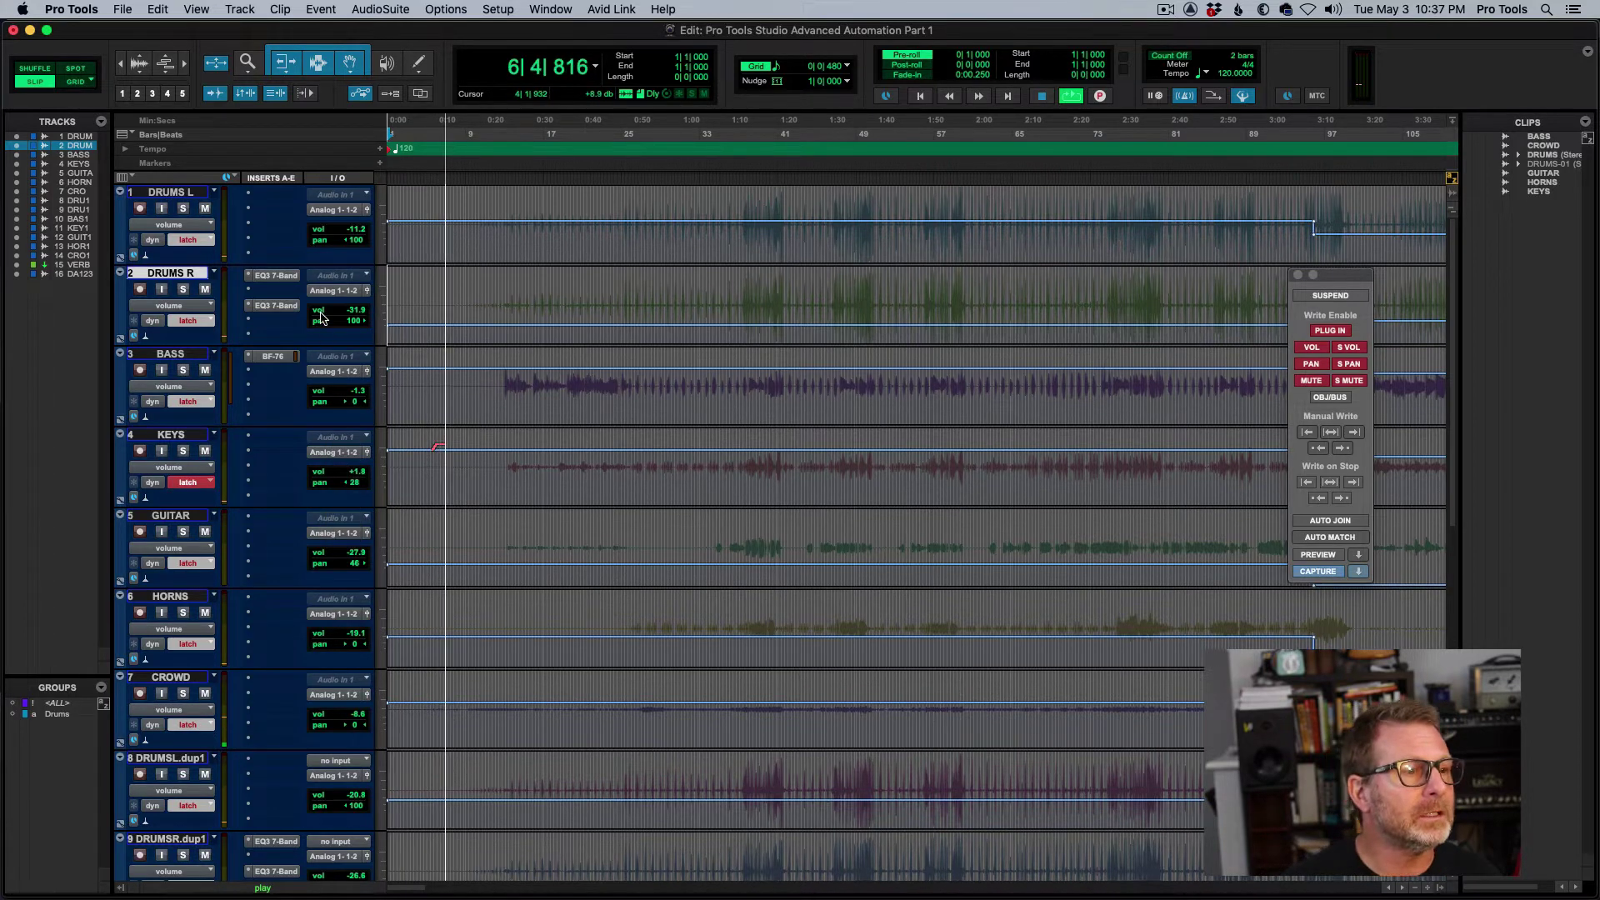
{"action": "left_click_drag", "start_coordinate": [323, 319], "coordinate": [322, 311]}
{"action": "left_click_drag", "start_coordinate": [344, 230], "coordinate": [343, 245]}
{"action": "left_click_drag", "start_coordinate": [335, 552], "coordinate": [332, 569]}
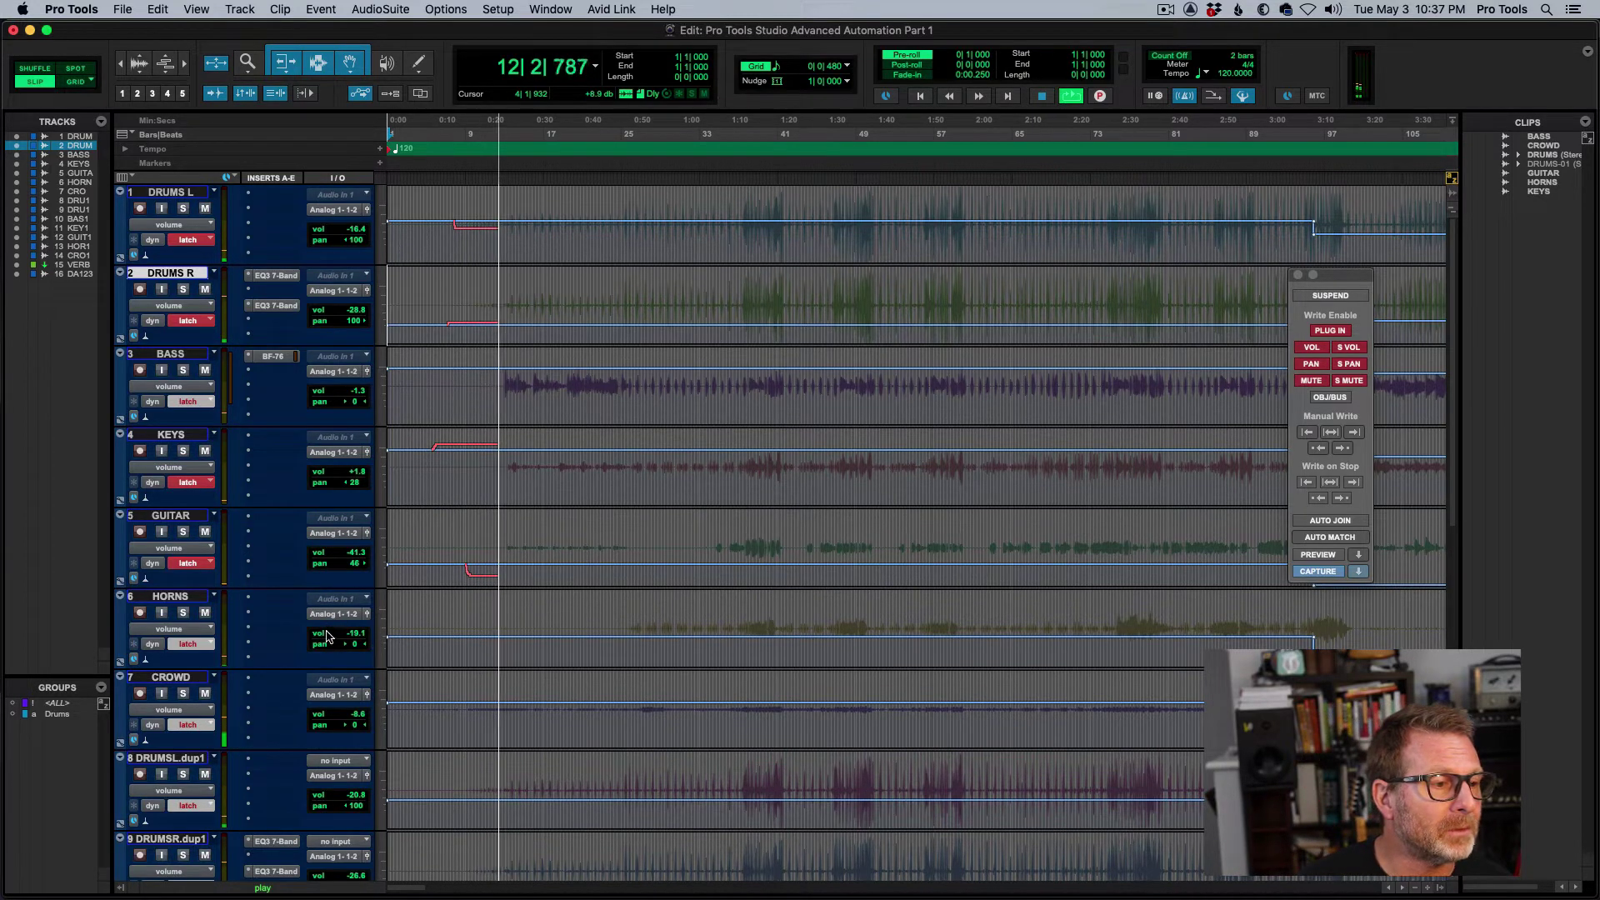
{"action": "left_click_drag", "start_coordinate": [327, 638], "coordinate": [327, 646]}
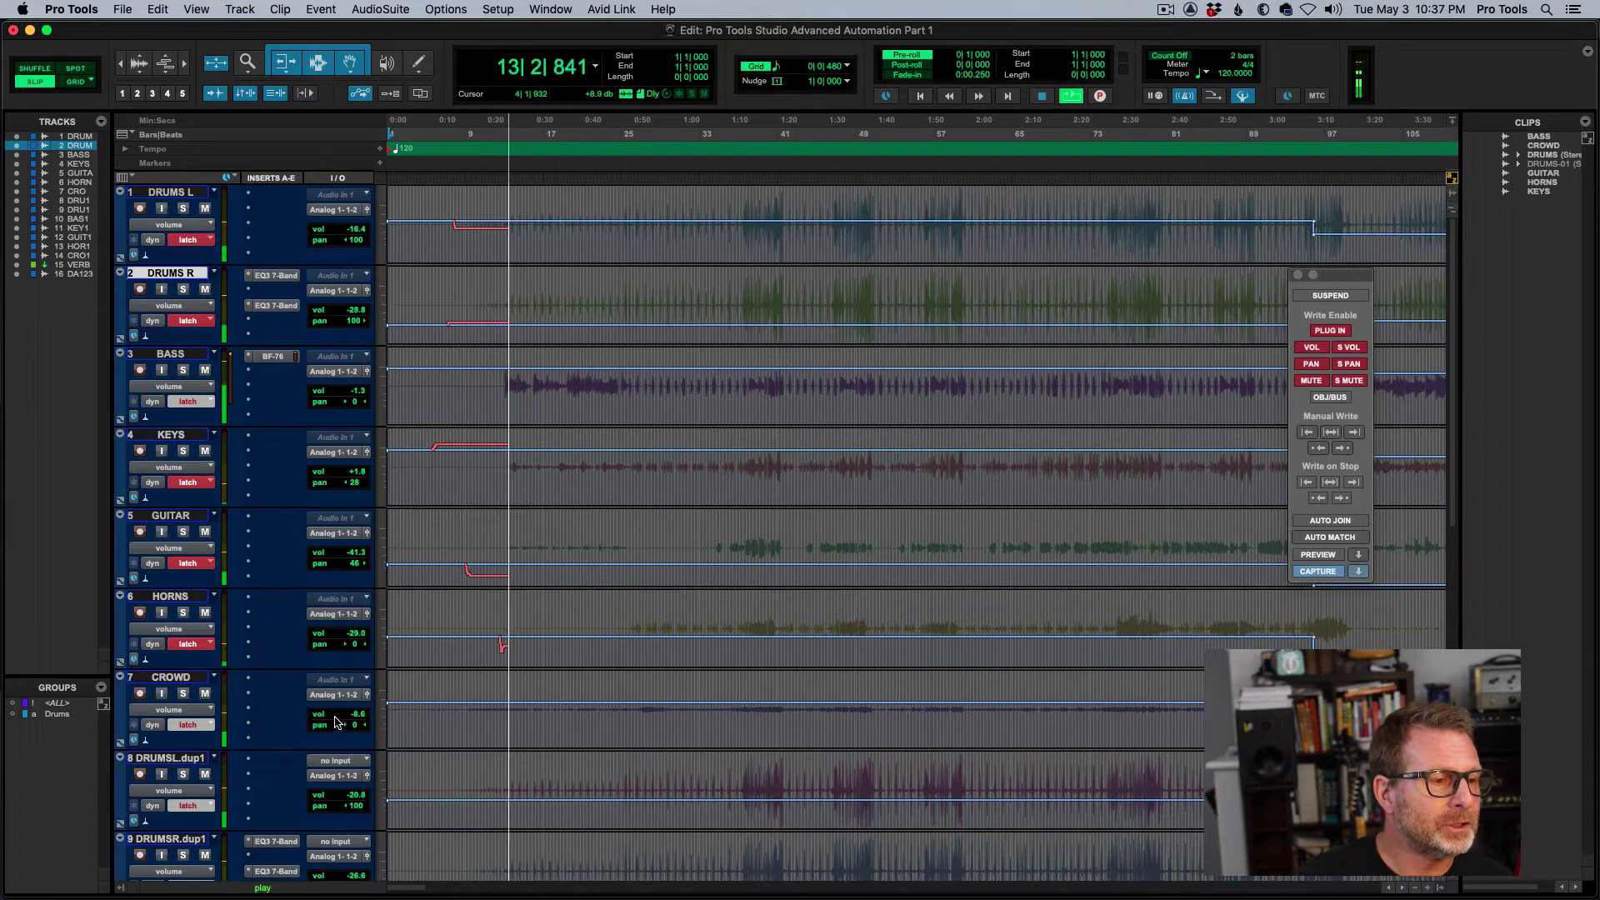
{"action": "left_click_drag", "start_coordinate": [338, 721], "coordinate": [339, 711]}
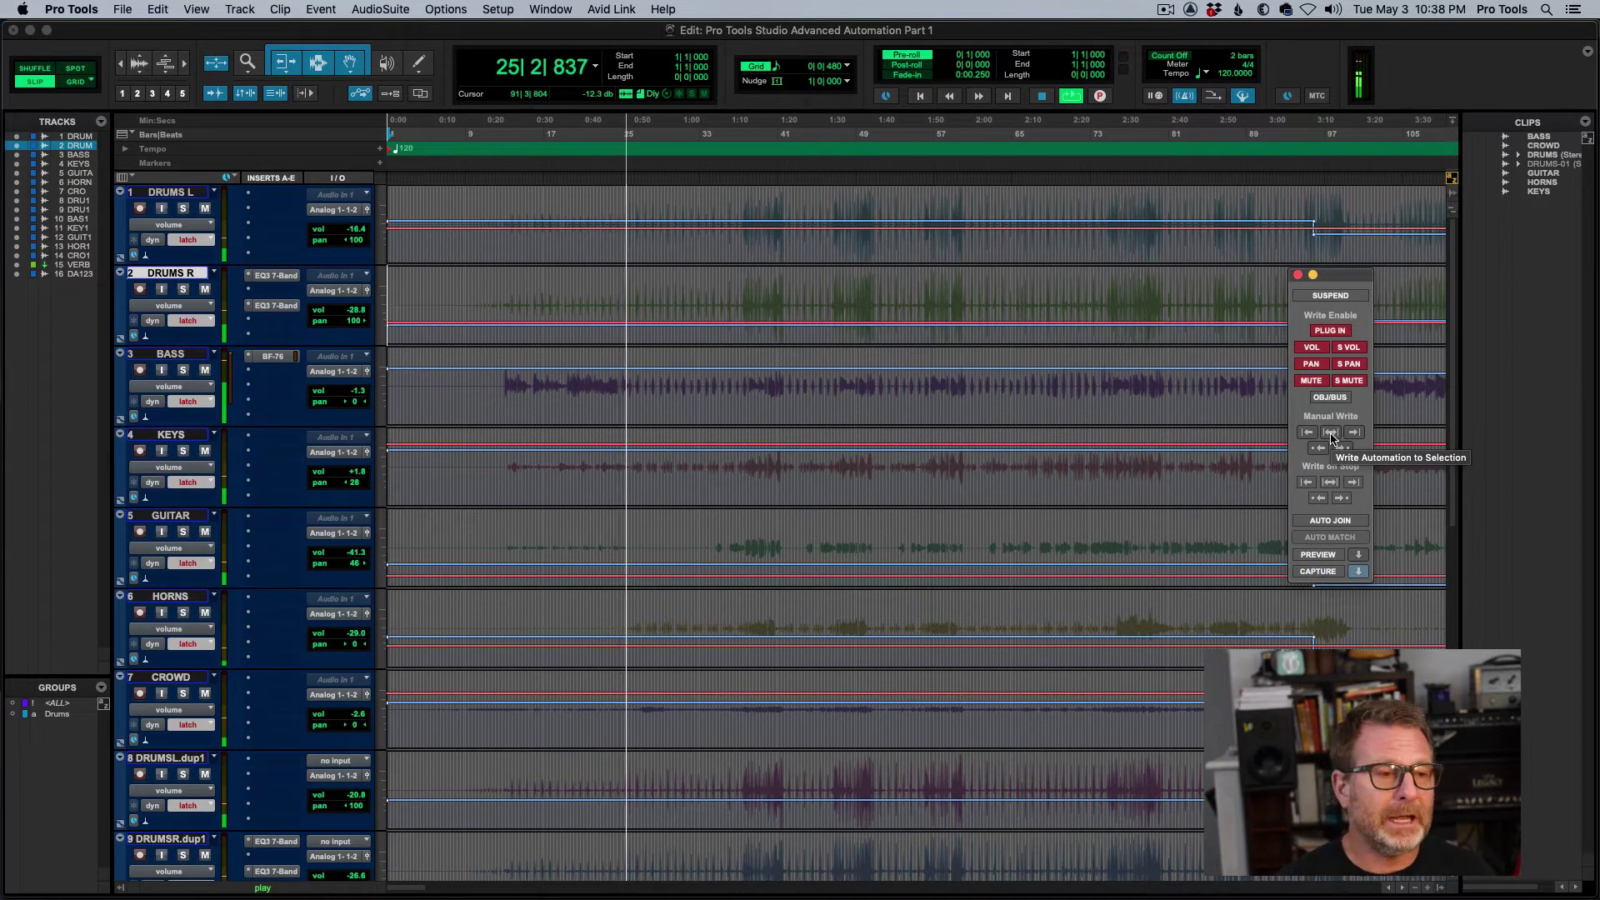
{"action": "key", "text": "space"}
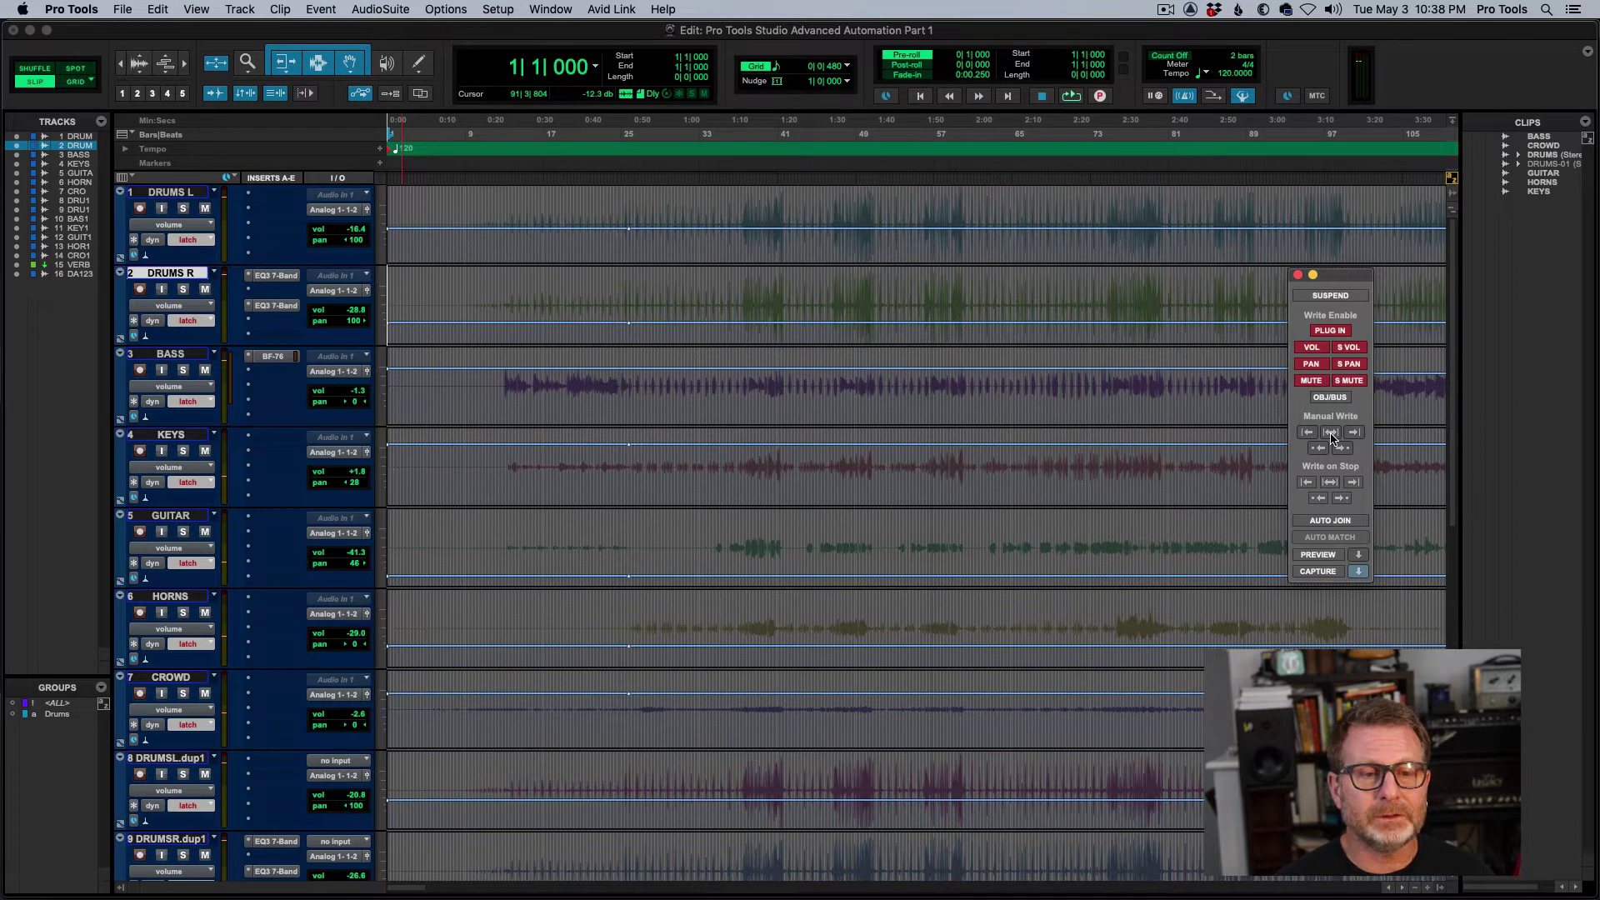
Select bars 37–61 on KEYS and start playback
{"action": "left_click", "coordinate": [660, 462]}
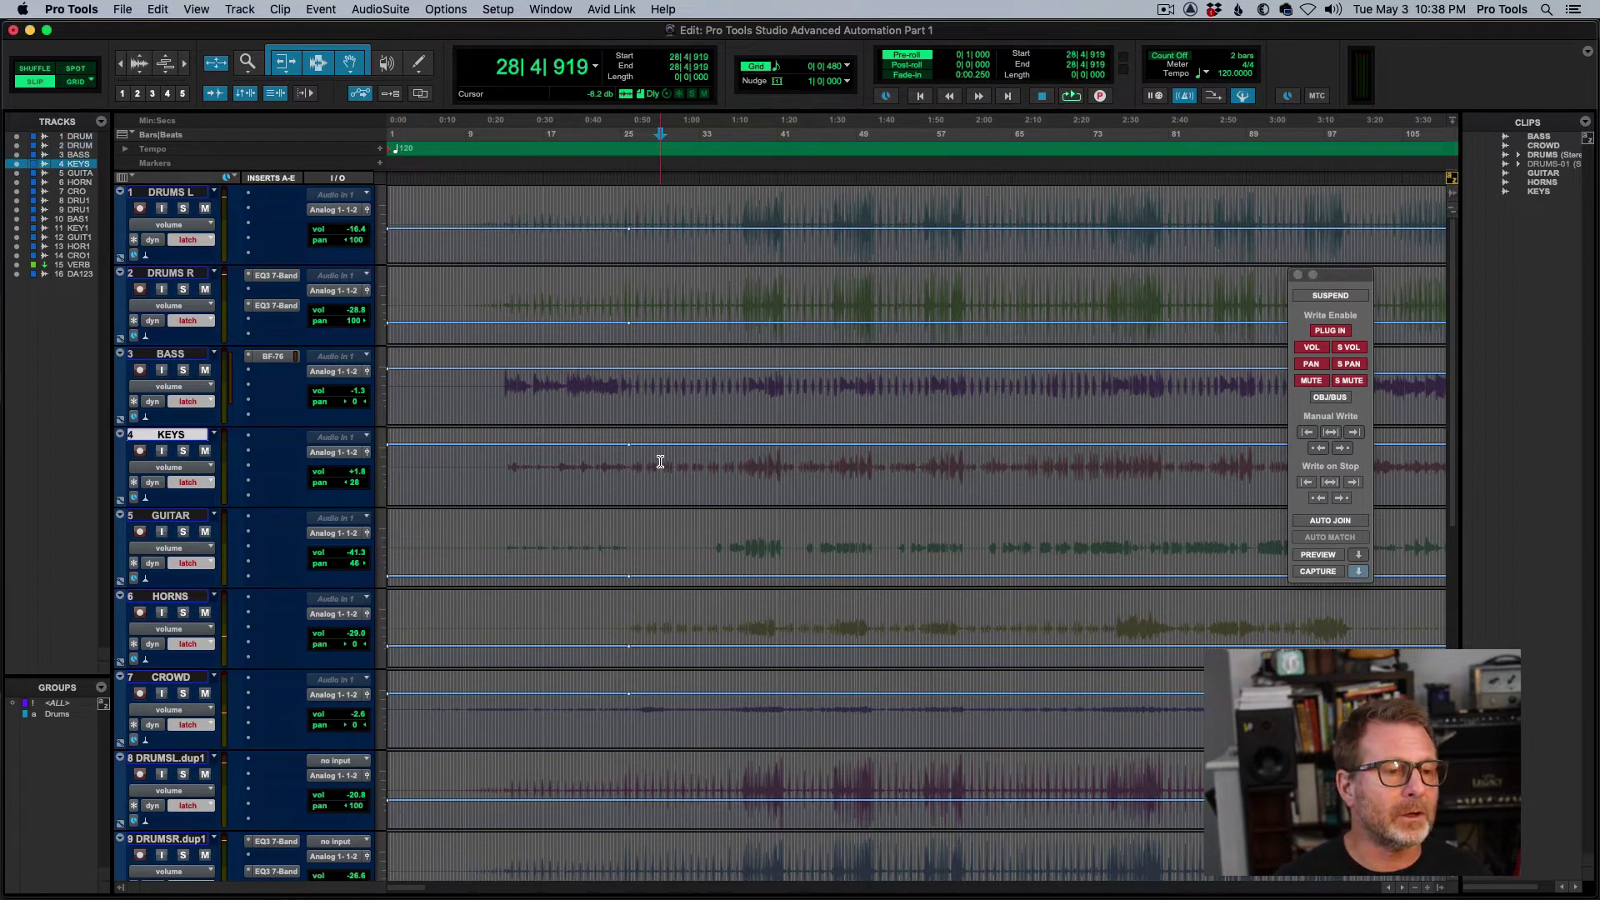
{"action": "left_click_drag", "start_coordinate": [740, 461], "coordinate": [971, 480]}
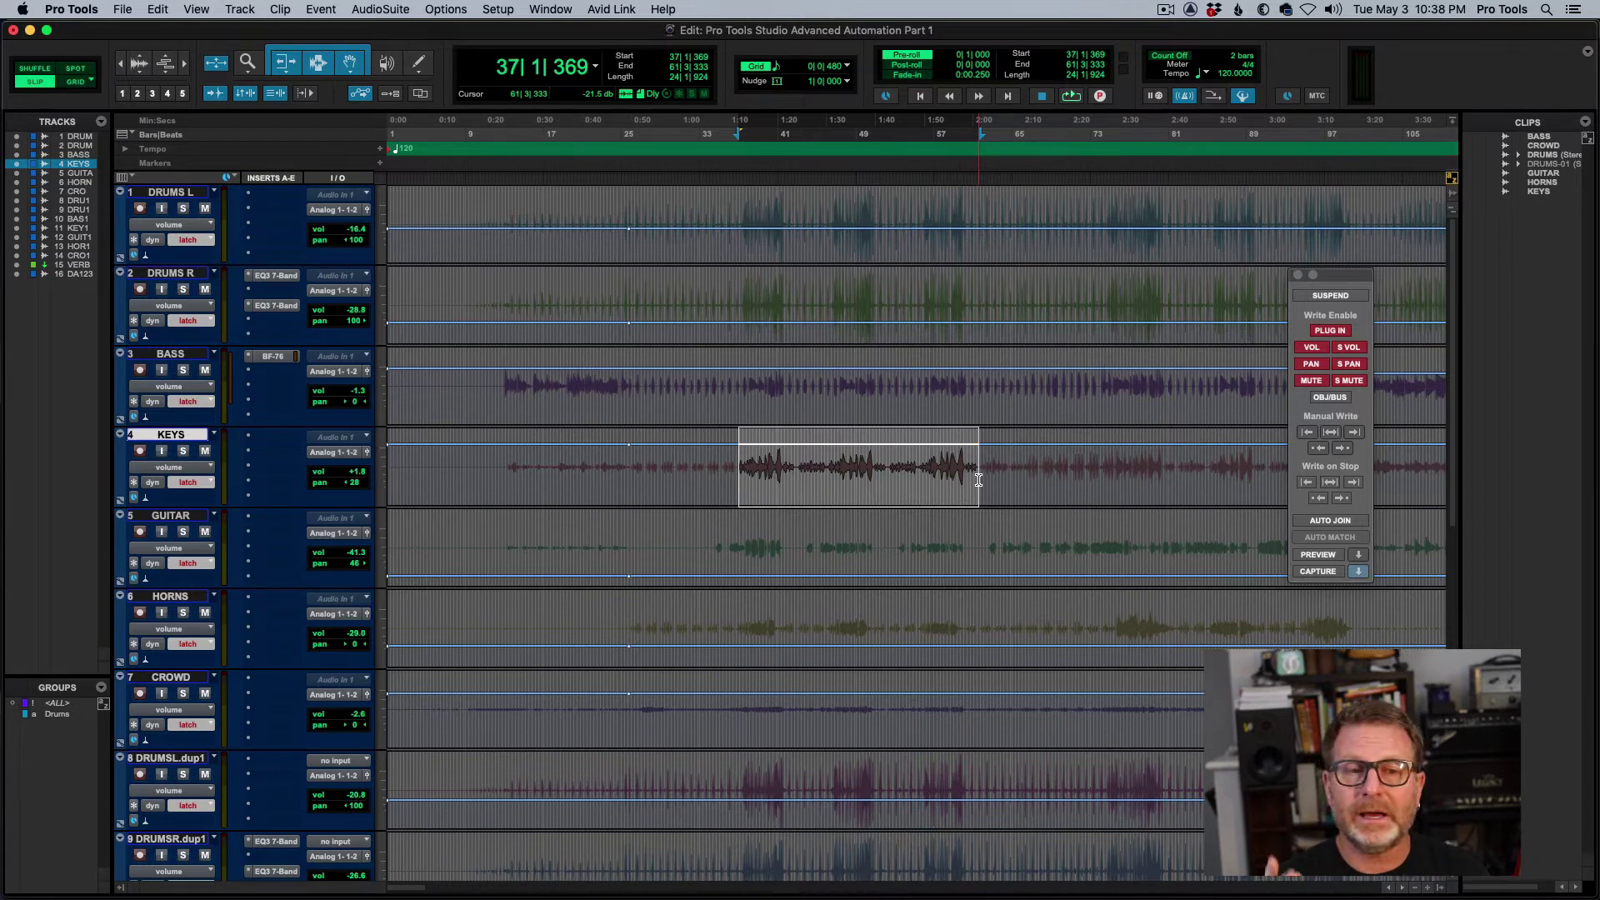
{"action": "key", "text": "space"}
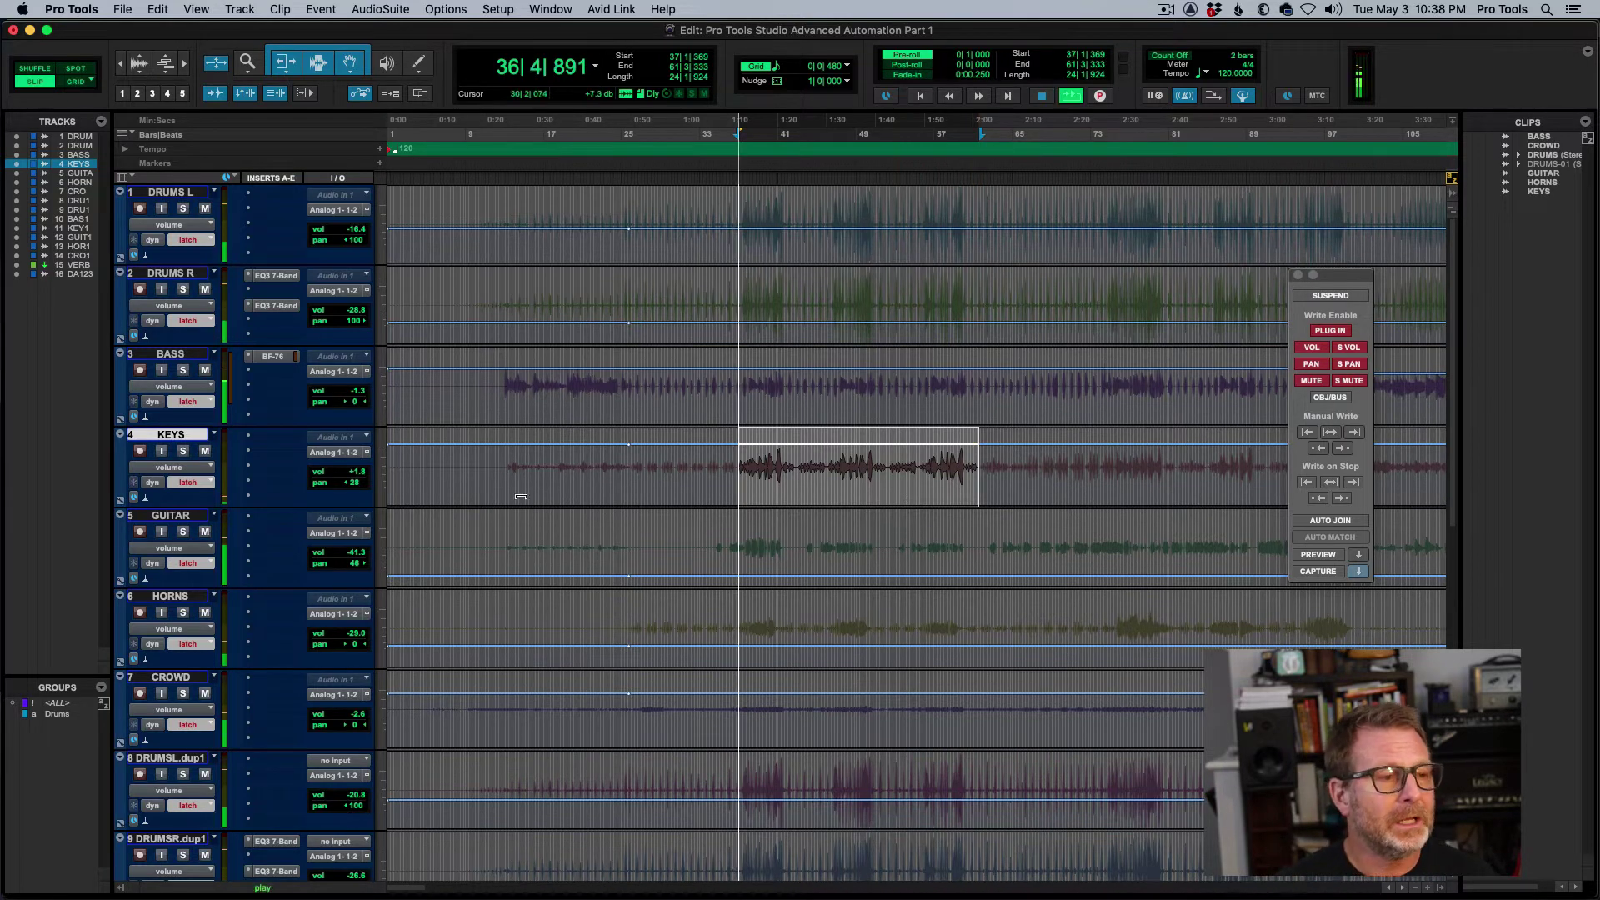
Latch KEYS -5.3, GUITAR -76.9, adjust HORNS, DRUMS R -20.6, DRUMS L -5.3, write to selection
{"action": "left_click_drag", "start_coordinate": [329, 472], "coordinate": [329, 496]}
{"action": "left_click", "coordinate": [334, 555]}
{"action": "left_click_drag", "start_coordinate": [334, 555], "coordinate": [334, 574]}
{"action": "left_click_drag", "start_coordinate": [334, 635], "coordinate": [331, 628]}
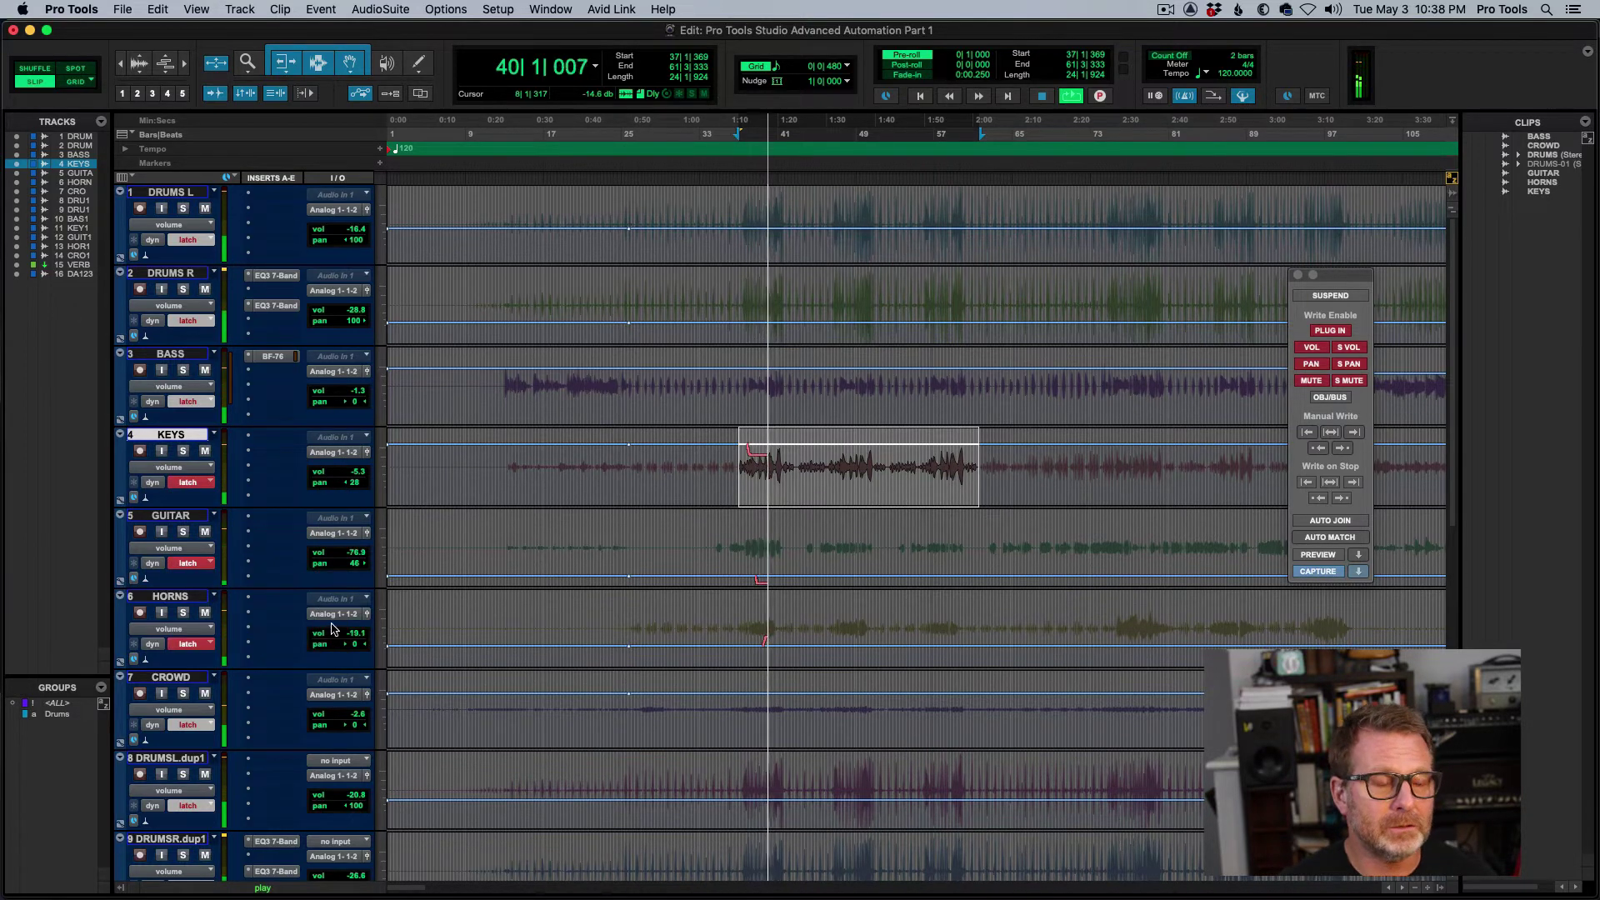
{"action": "left_click", "coordinate": [341, 310]}
{"action": "left_click_drag", "start_coordinate": [341, 310], "coordinate": [341, 299]}
{"action": "left_click", "coordinate": [341, 229]}
{"action": "left_click_drag", "start_coordinate": [342, 229], "coordinate": [341, 216]}
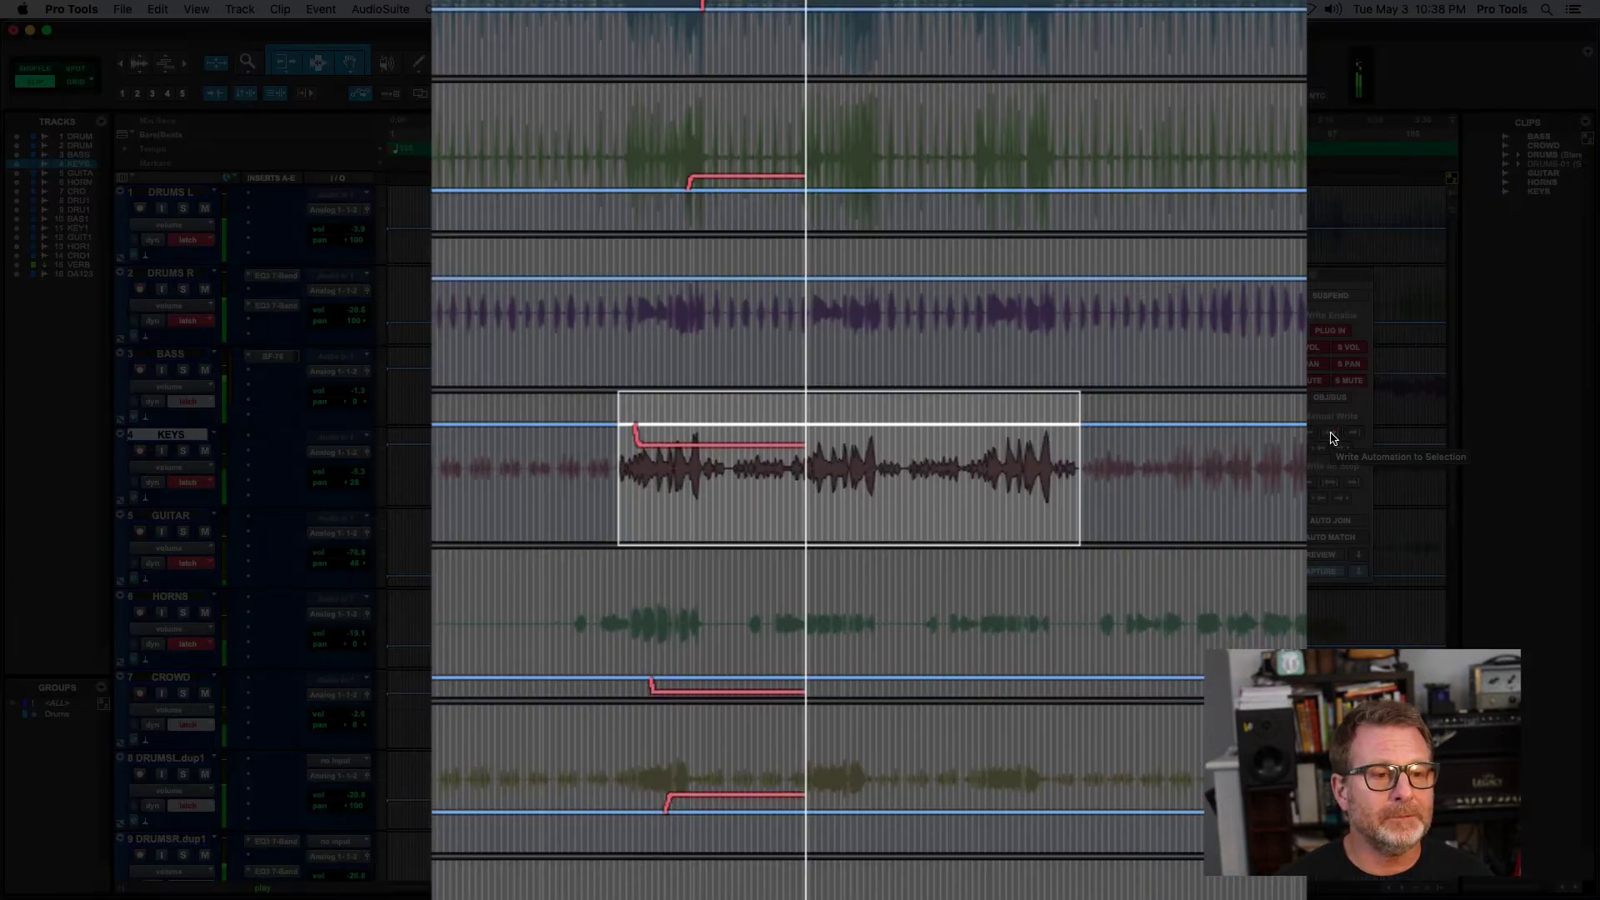
{"action": "left_click", "coordinate": [1332, 438]}
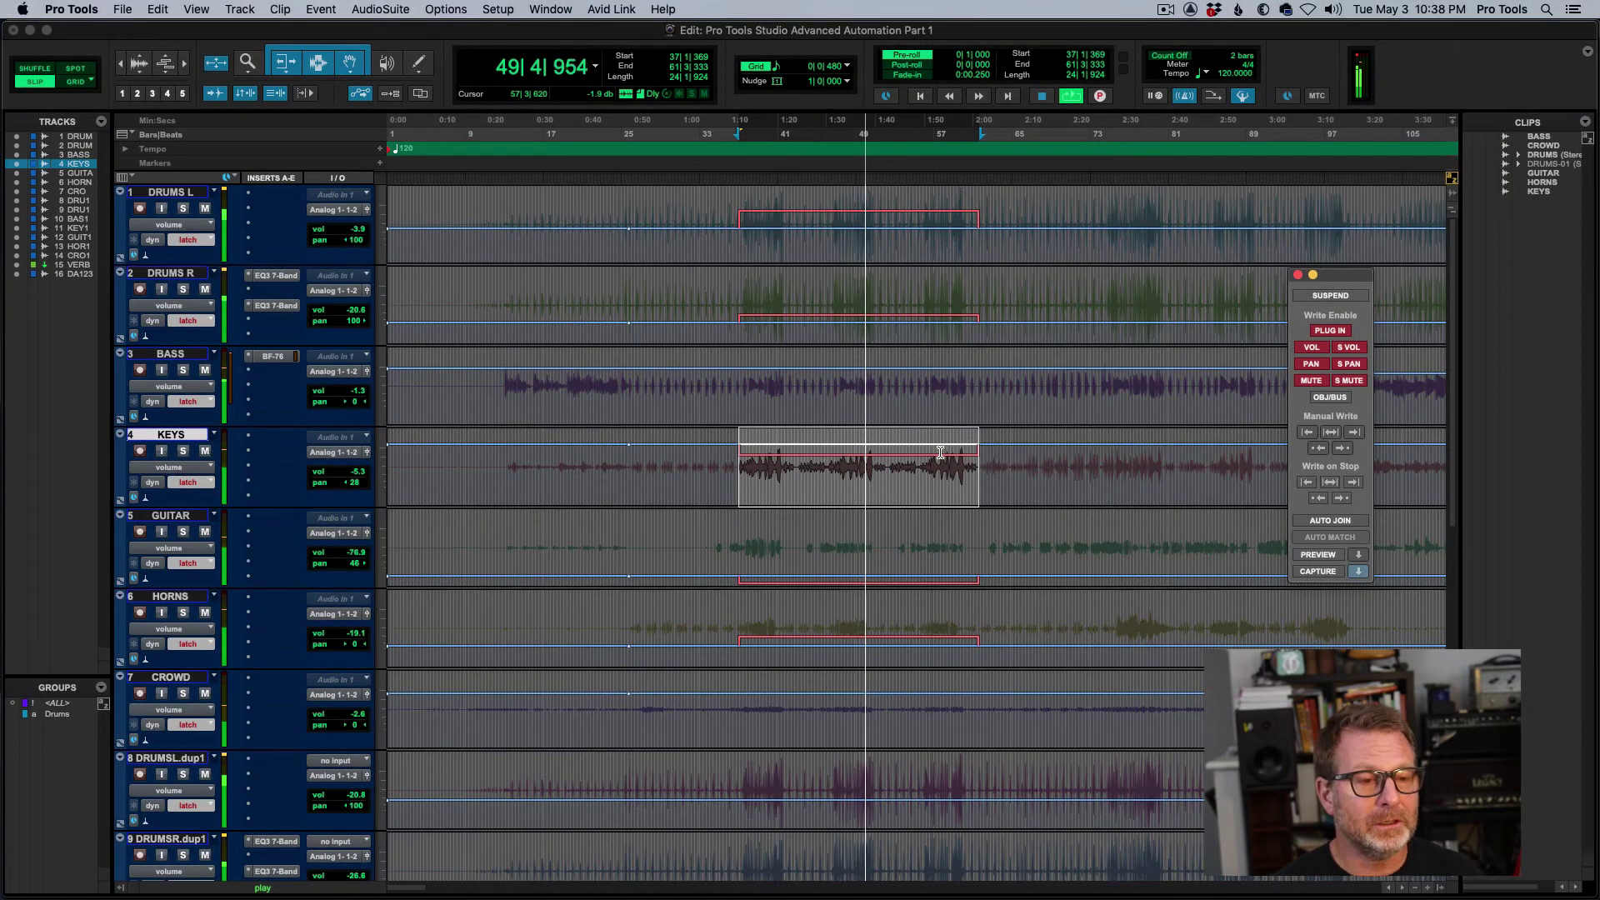
{"action": "key", "text": "space"}
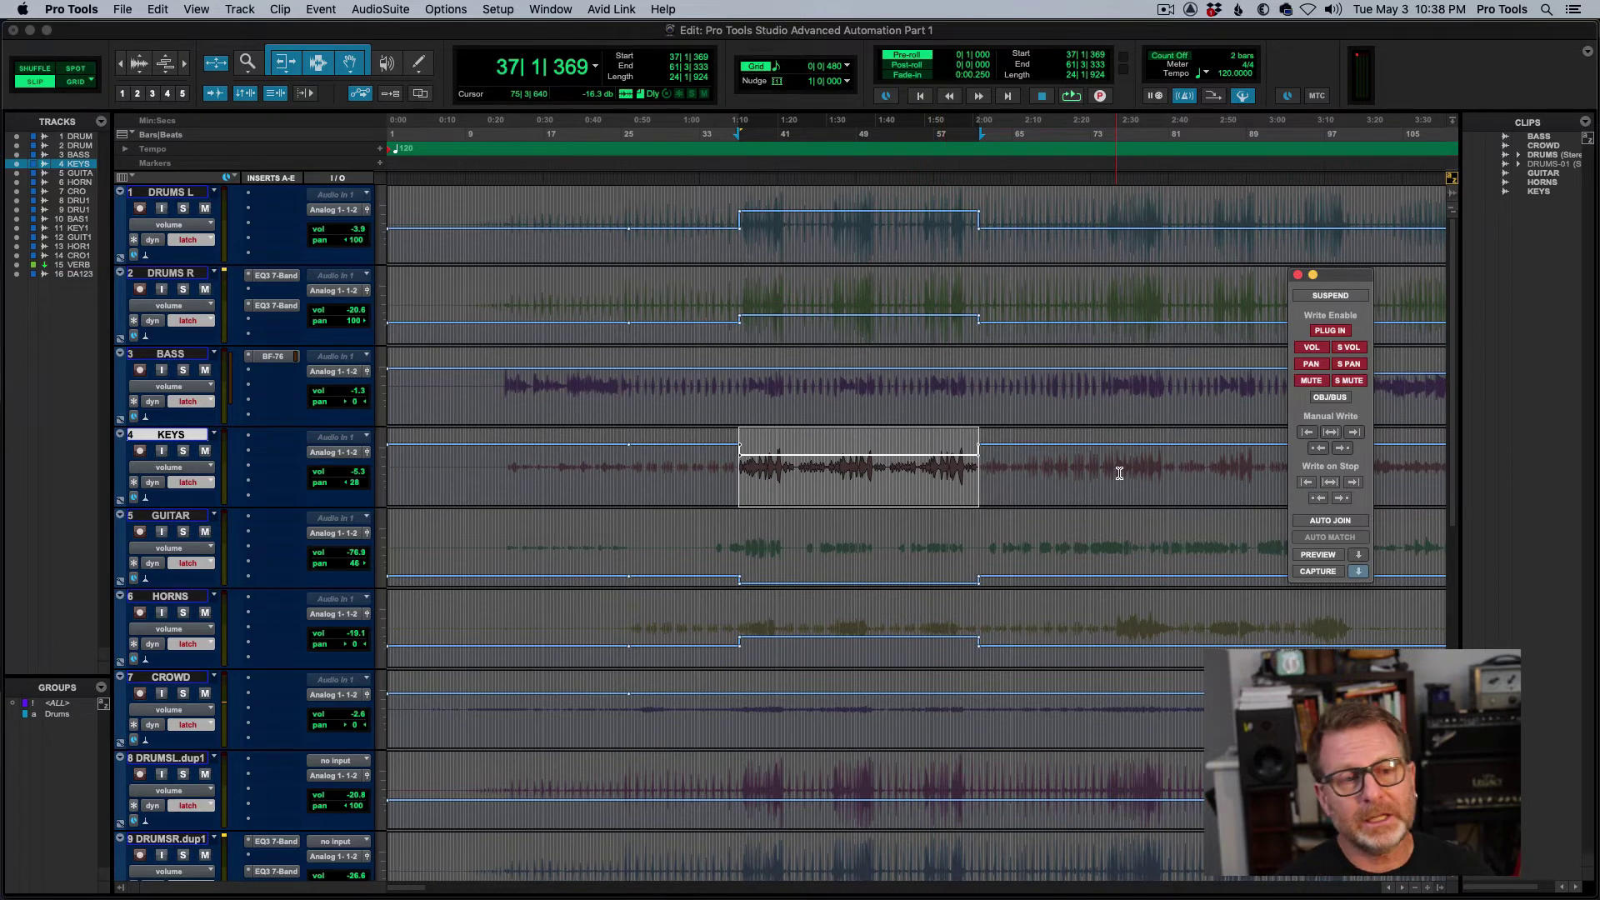
Play from bar 66, raise KEYS, GUITAR to -20.8 and BASS to +3.6, writing to selection end
{"action": "left_click", "coordinate": [1023, 462]}
{"action": "key", "text": "space"}
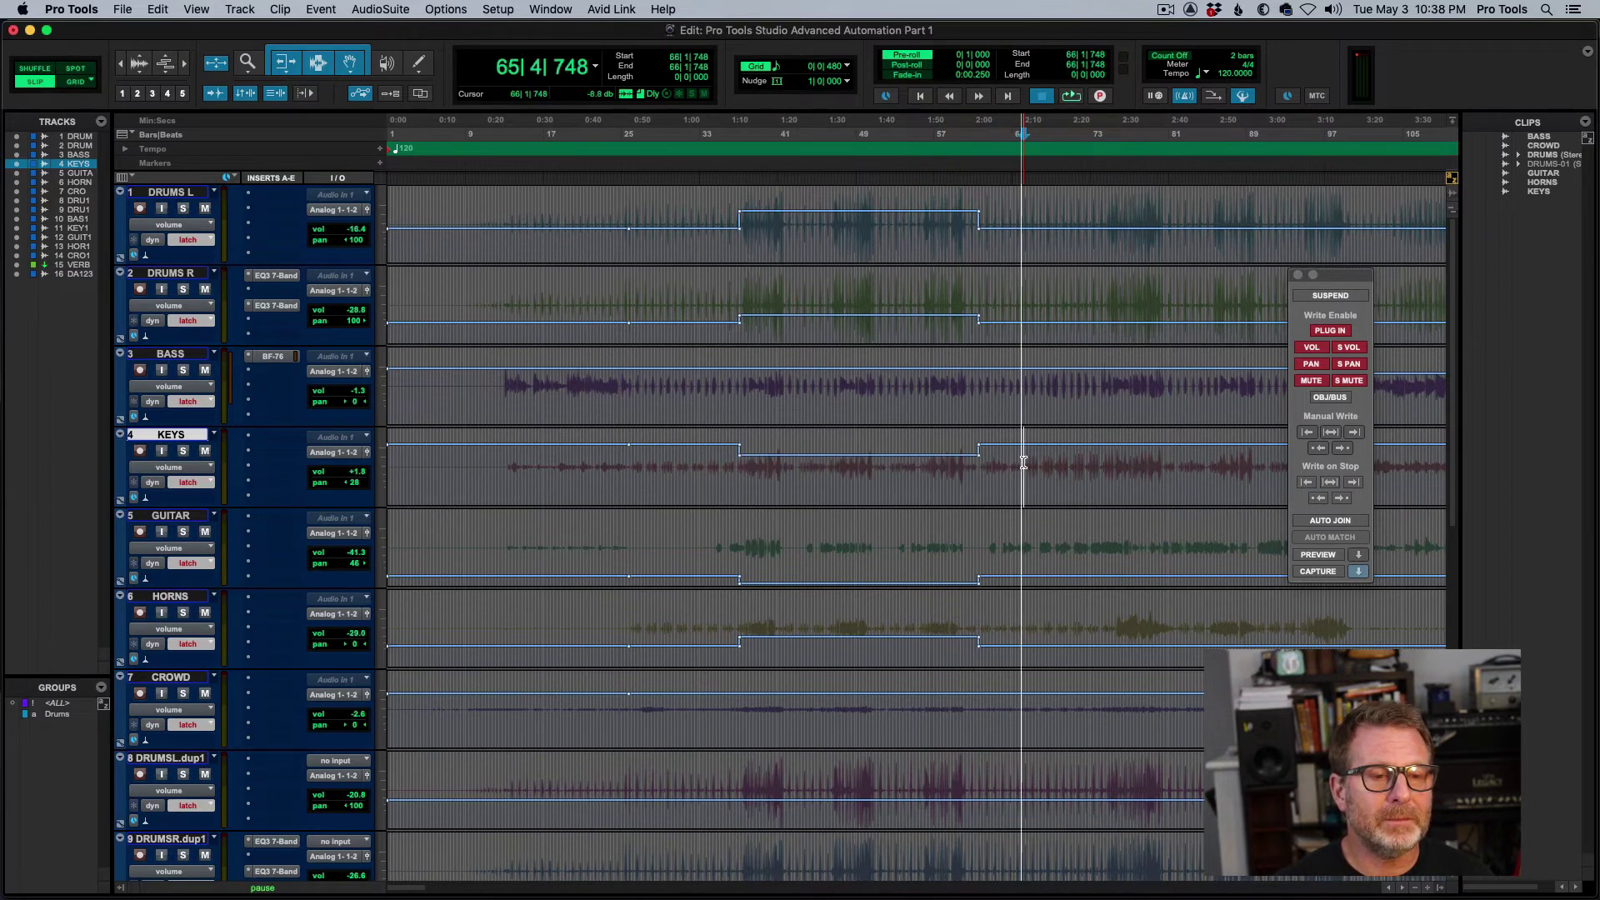
{"action": "mouse_move", "coordinate": [344, 479]}
{"action": "left_mouse_down"}
{"action": "mouse_move", "coordinate": [345, 500]}
{"action": "mouse_move", "coordinate": [344, 471]}
{"action": "left_mouse_up"}
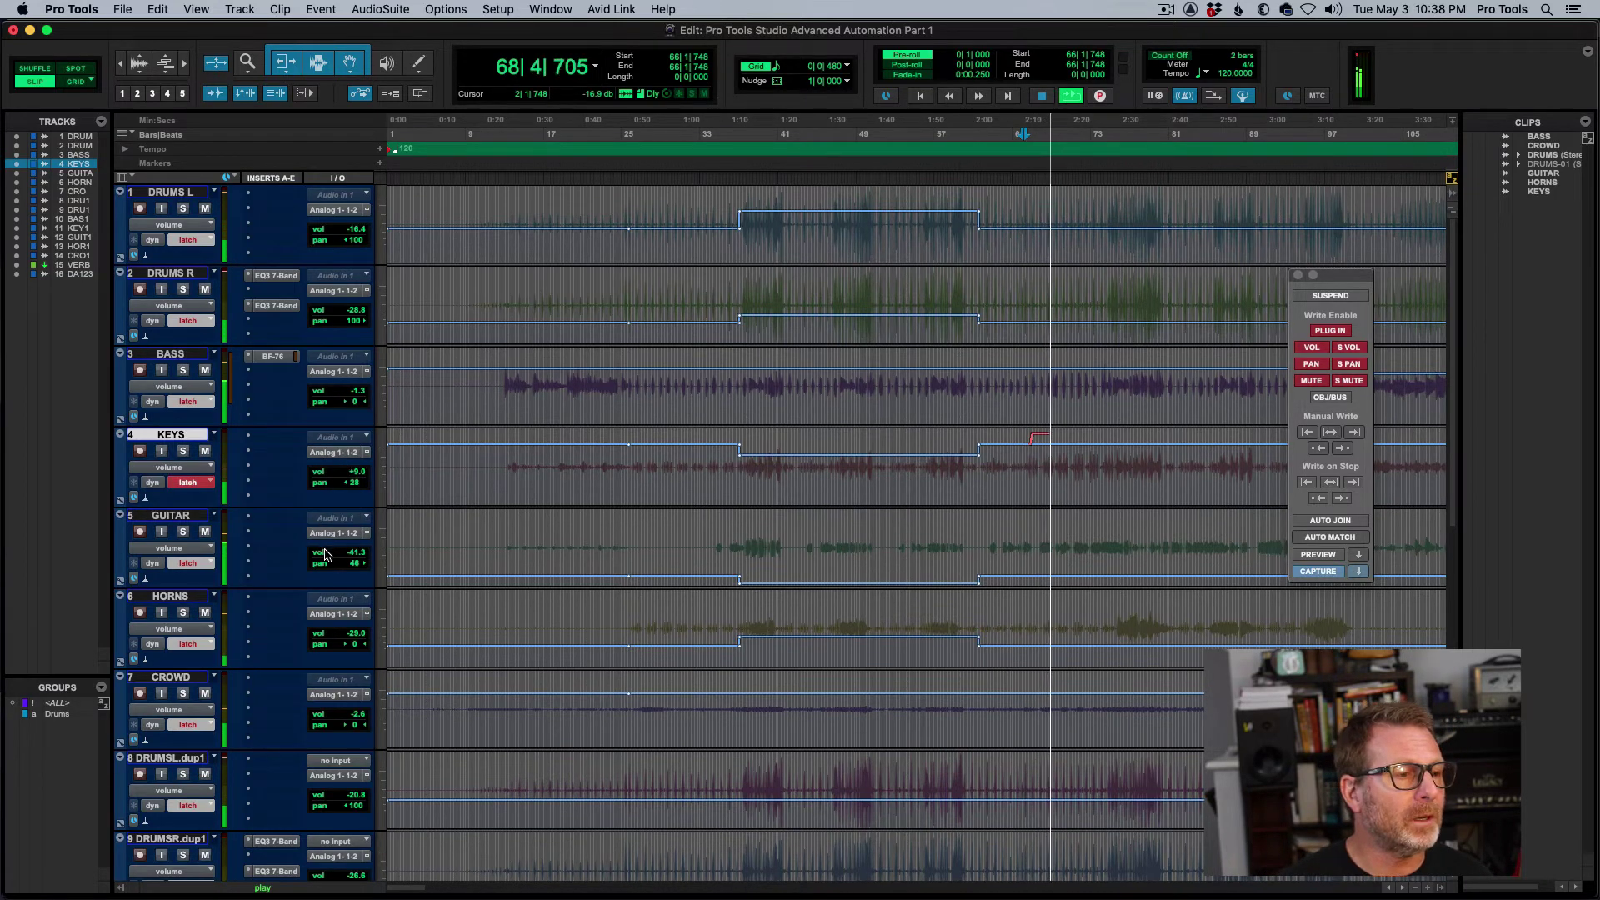
{"action": "left_click_drag", "start_coordinate": [336, 552], "coordinate": [326, 530]}
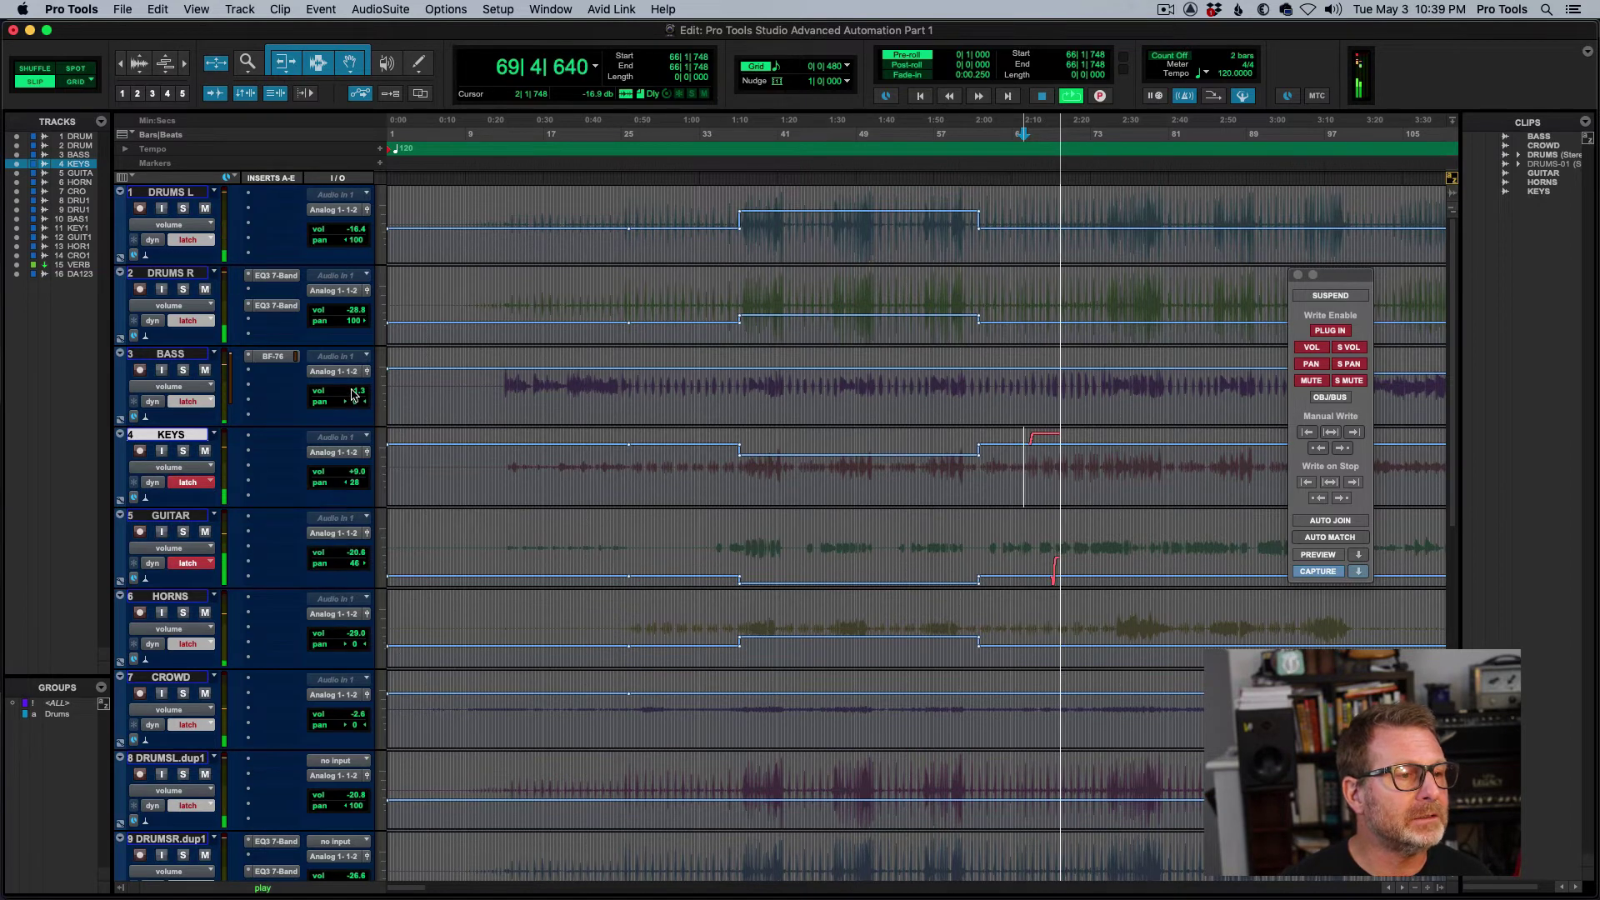
{"action": "left_click_drag", "start_coordinate": [350, 390], "coordinate": [350, 375]}
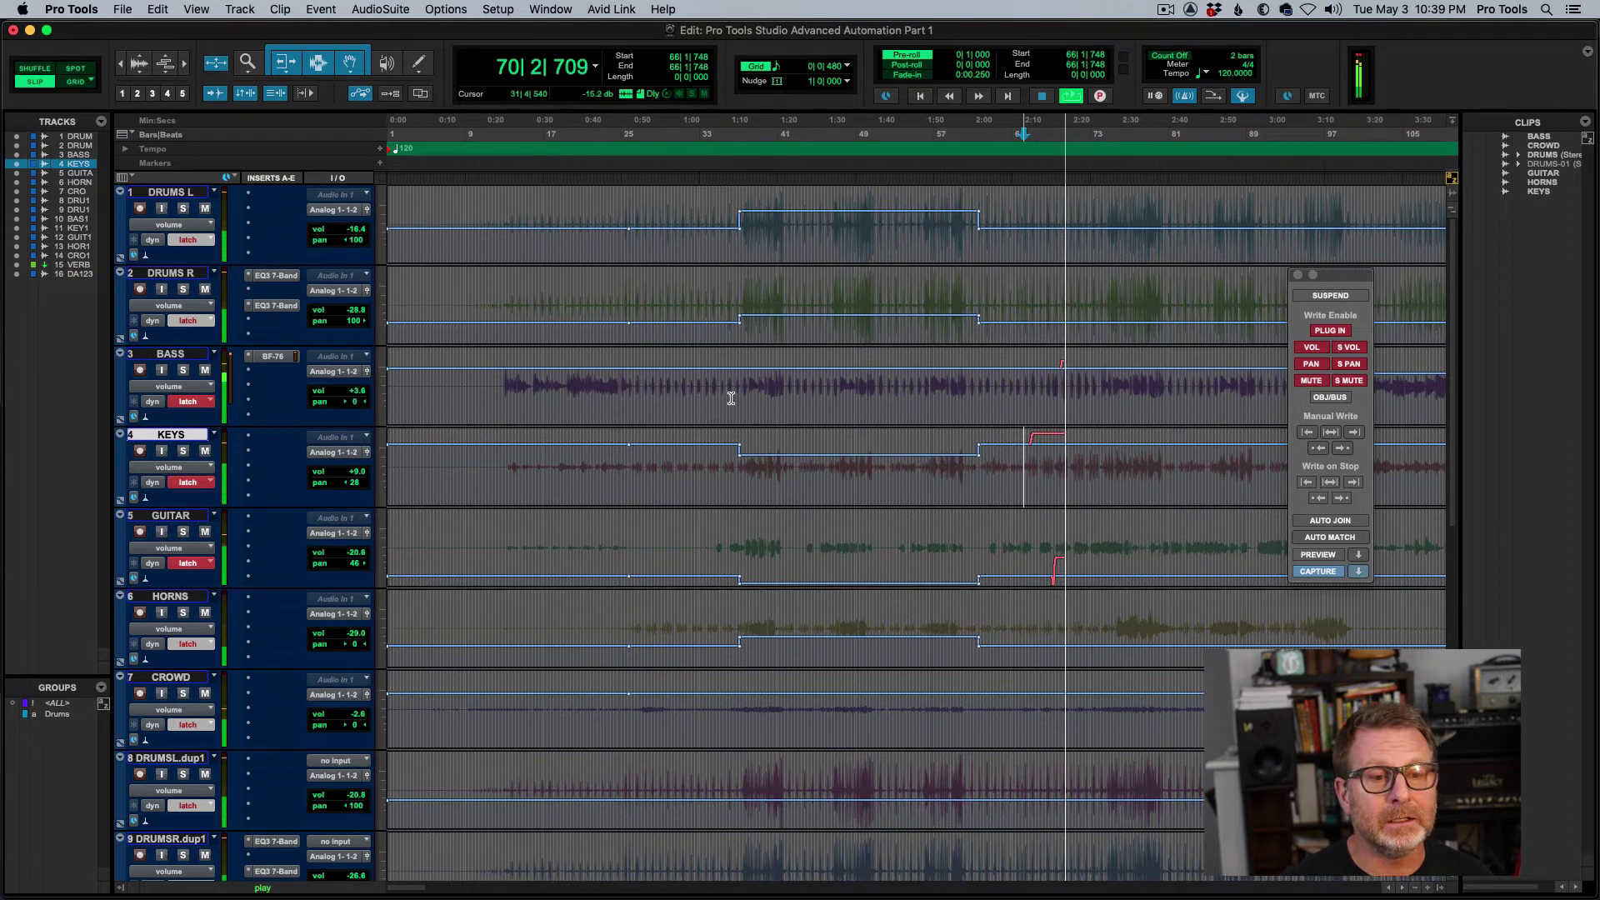
{"action": "left_click", "coordinate": [1354, 432]}
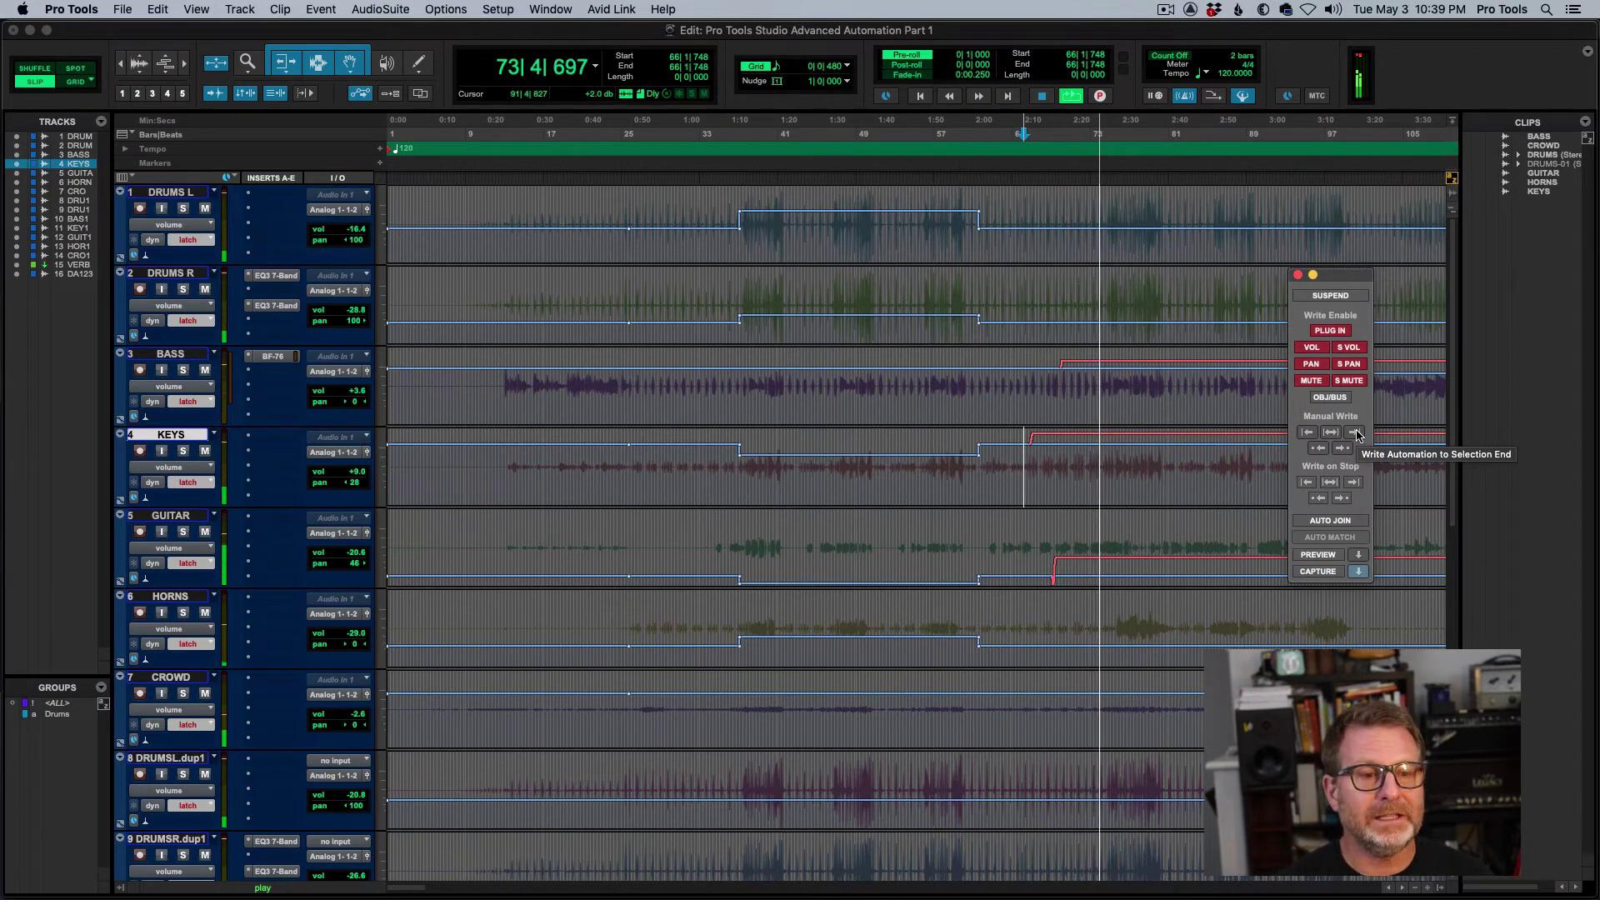
{"action": "key", "text": "space"}
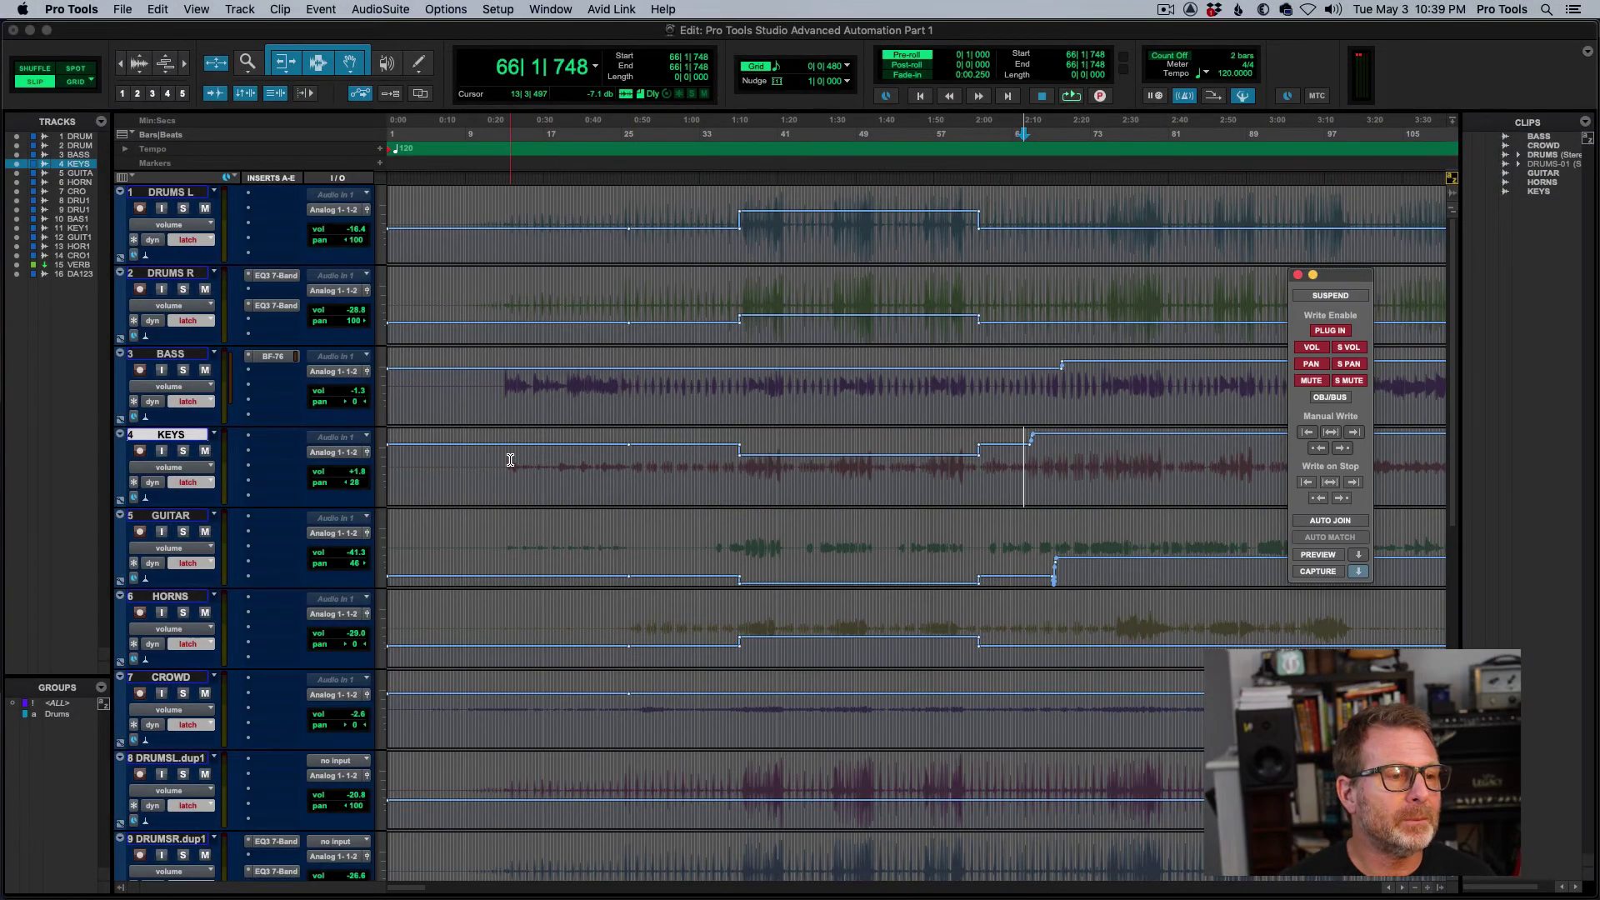
Play KEYS from bar 13 and write its lowered level up to the next breakpoint
{"action": "left_click", "coordinate": [510, 460]}
{"action": "key", "text": "space"}
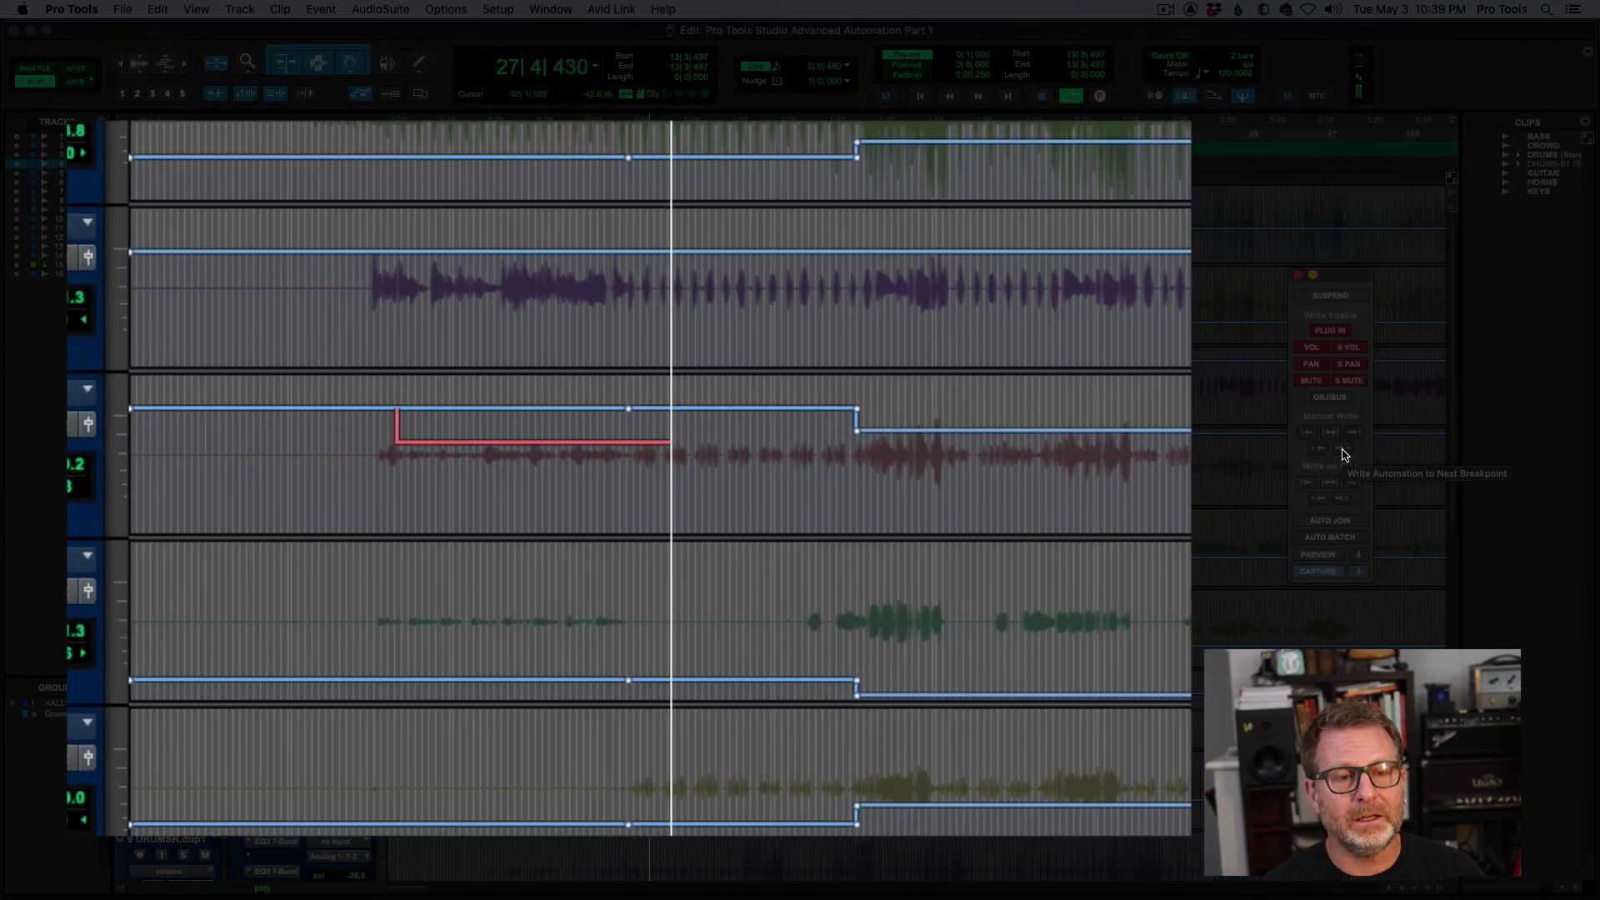
{"action": "left_click", "coordinate": [1343, 454]}
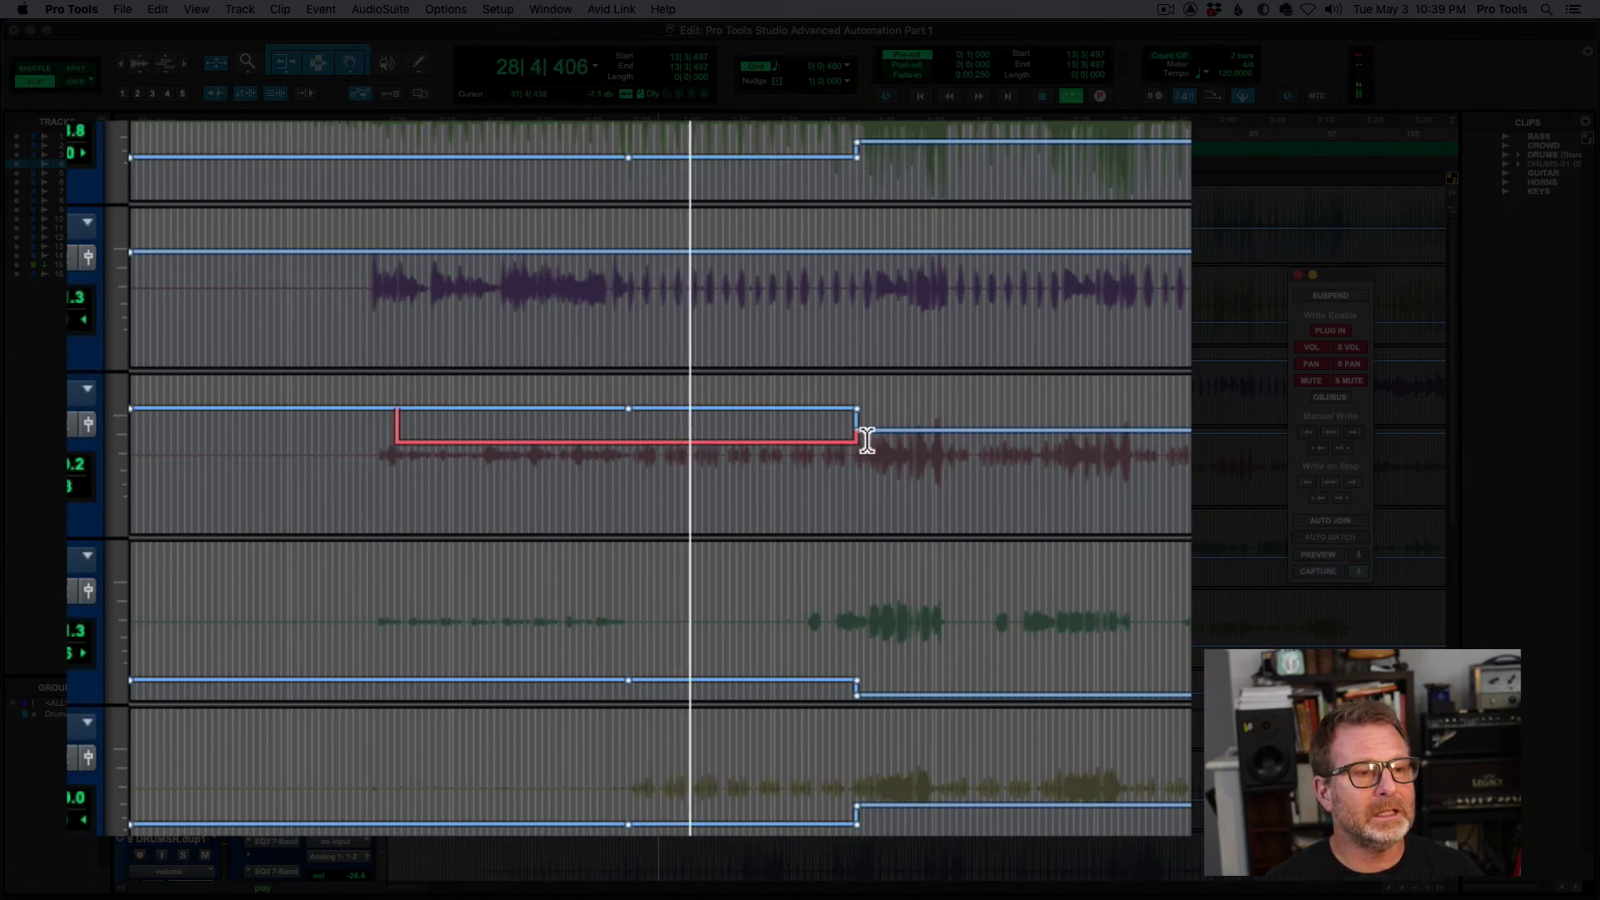
{"action": "key", "text": "space"}
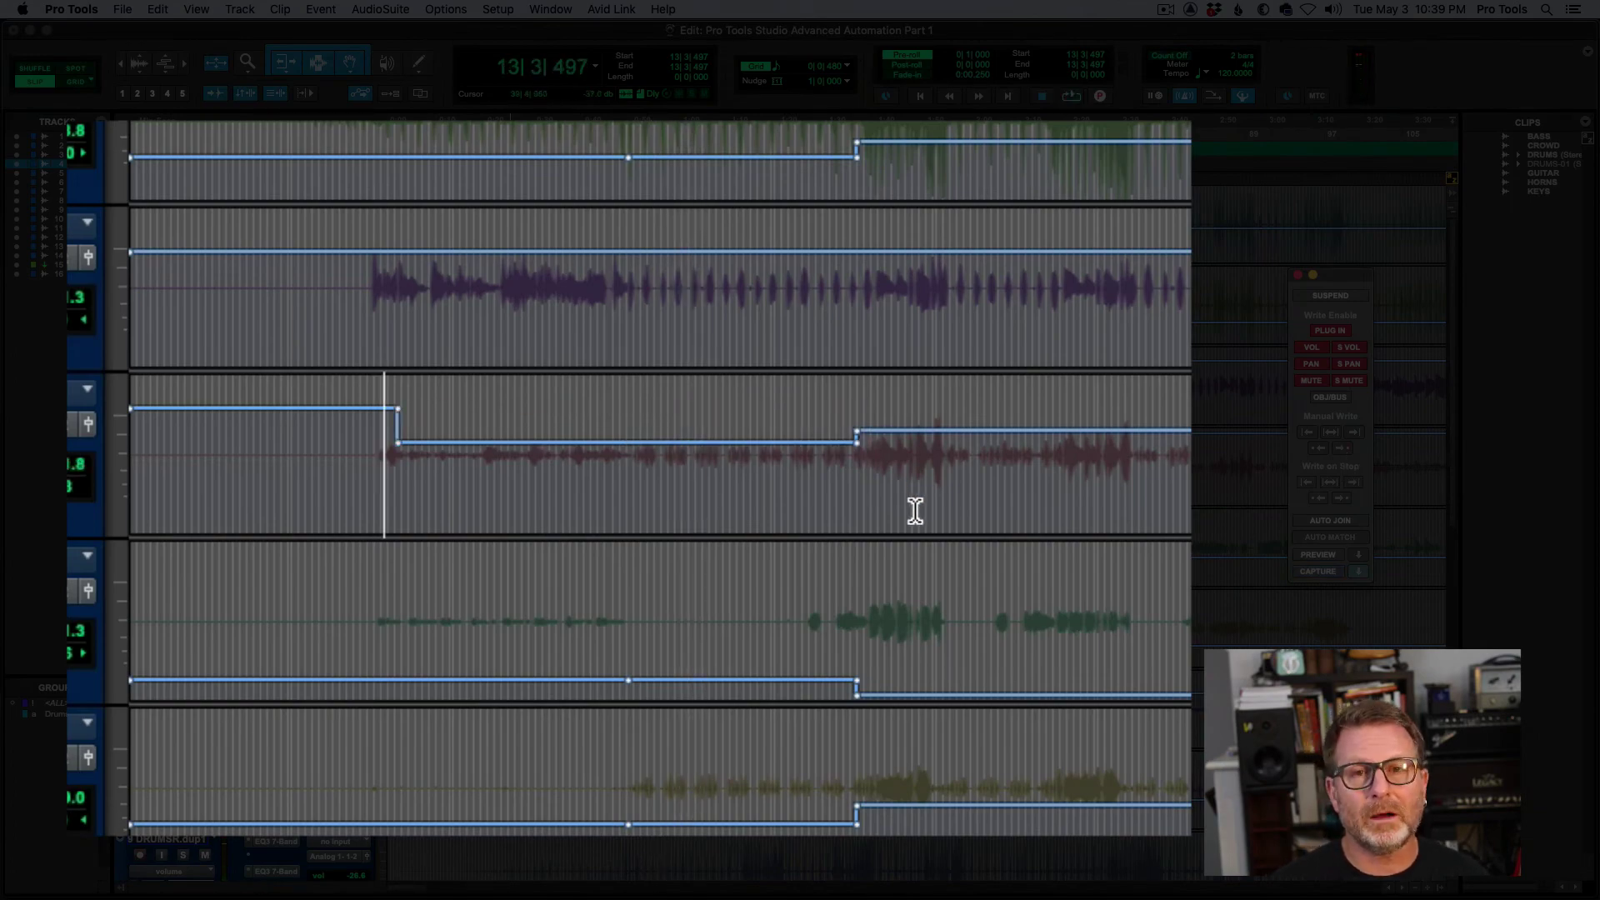